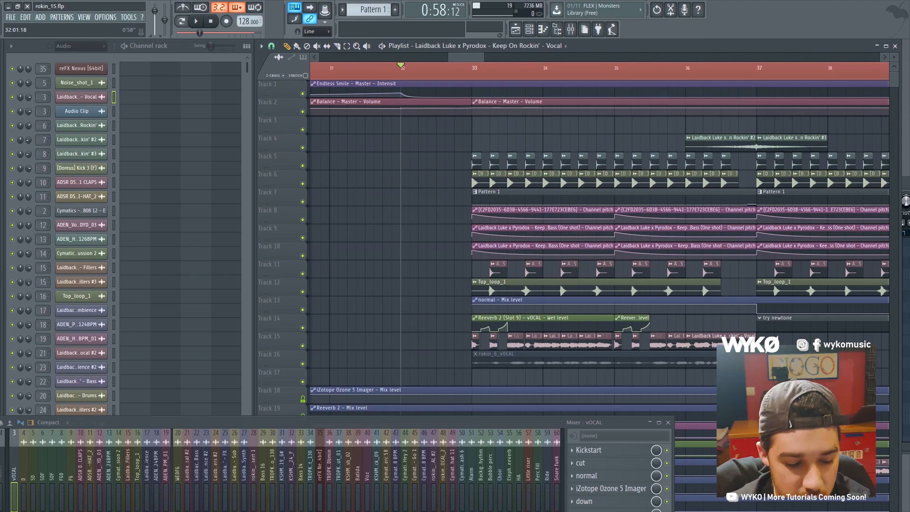
Step: Play back the drop section from bar 32 with all arrangement tracks and stop playback
key("space")
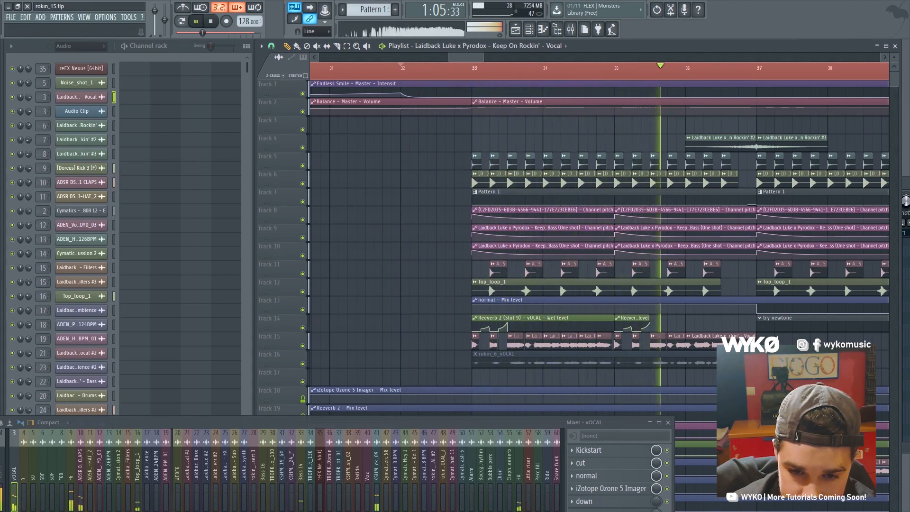
key("space")
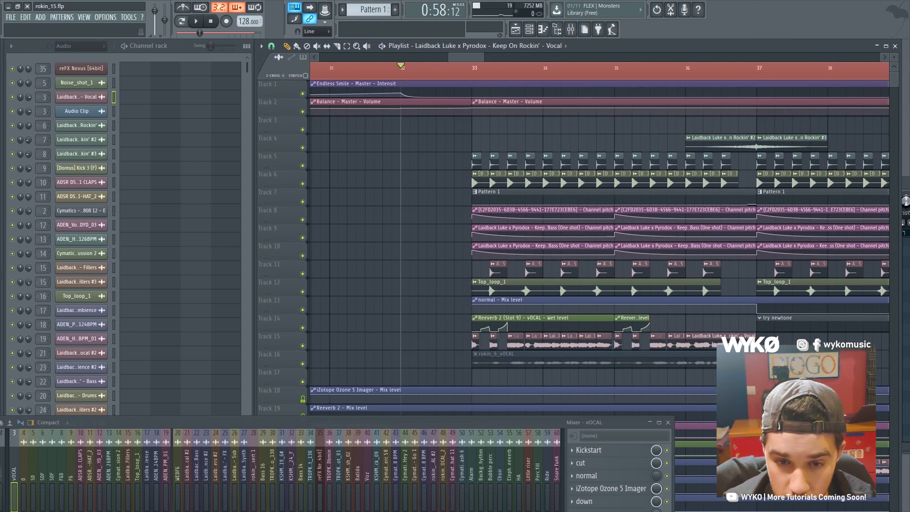
Step: Solo the [Doreus] Kick 3 (F) clips on Track 6 and play them from bar 33
scroll(503, 182, "up", 4)
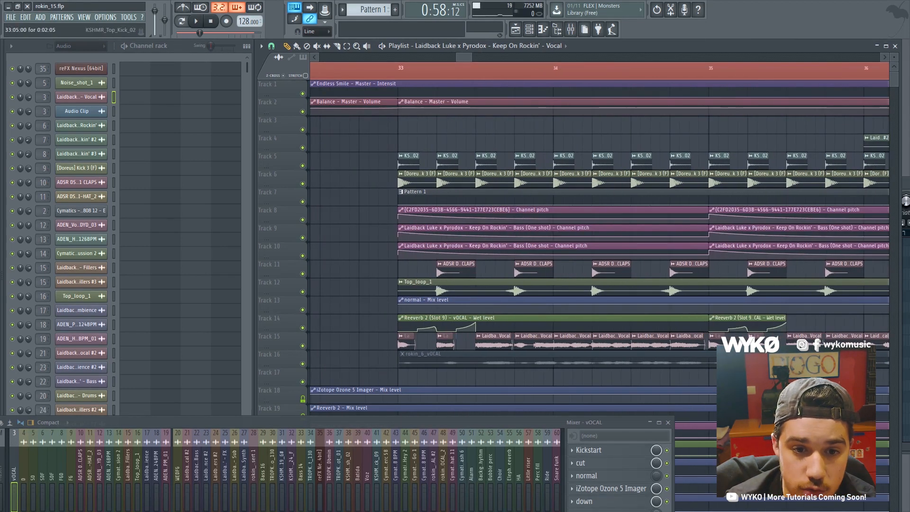
scroll(414, 194, "up", 3)
scroll(404, 204, "up", 4)
scroll(383, 204, "up", 3)
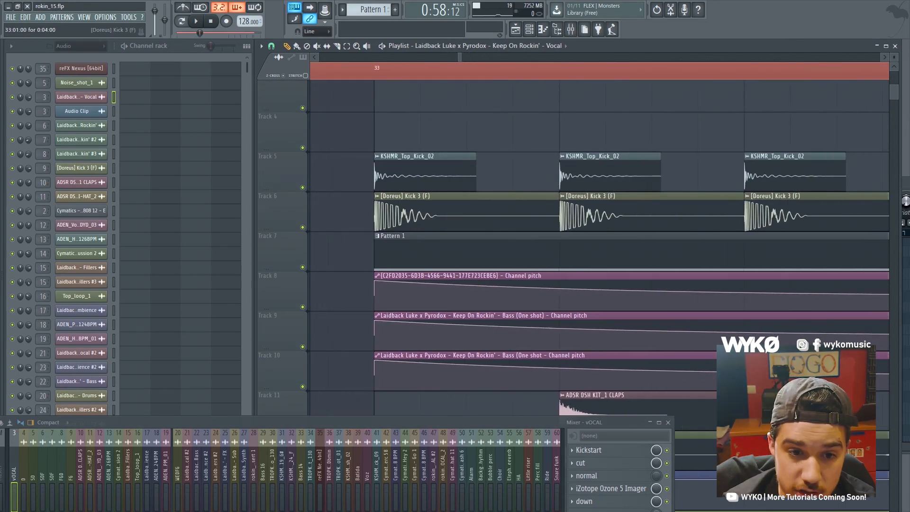
right_click(302, 226)
left_click(374, 68)
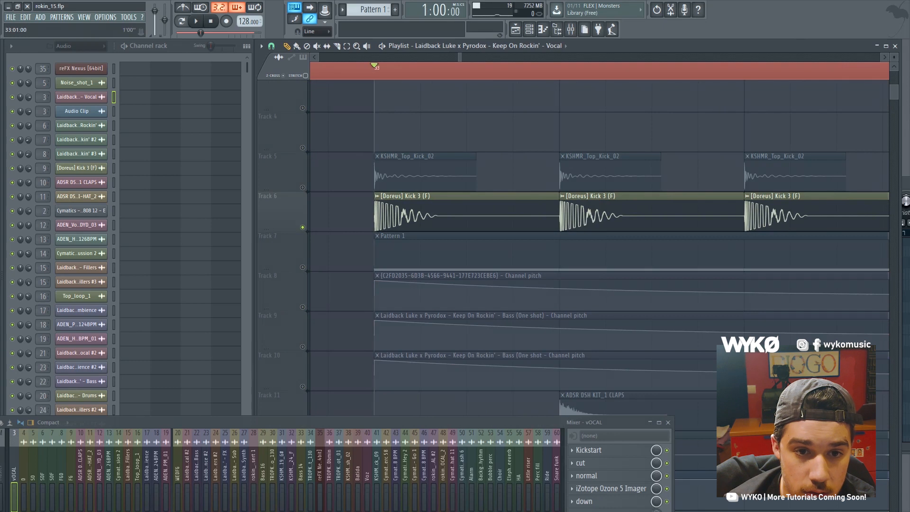
key("space")
scroll(522, 213, "down", 5)
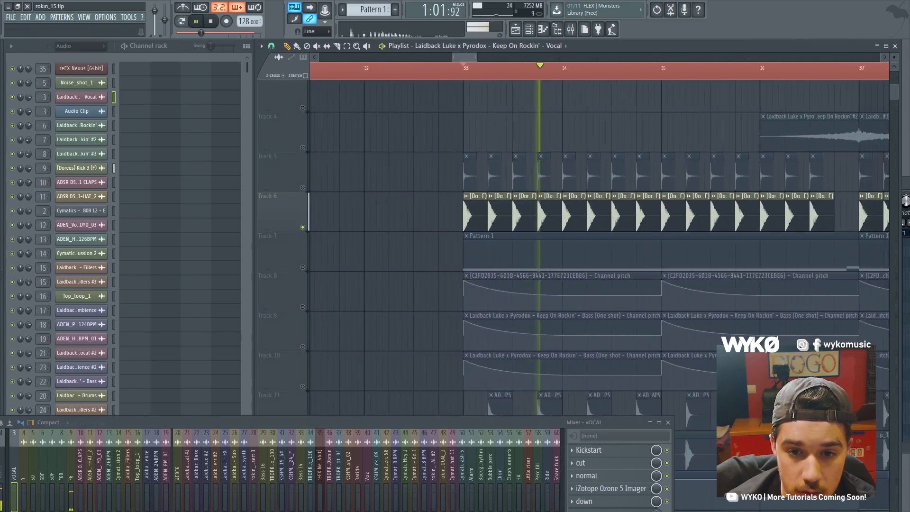
key("space")
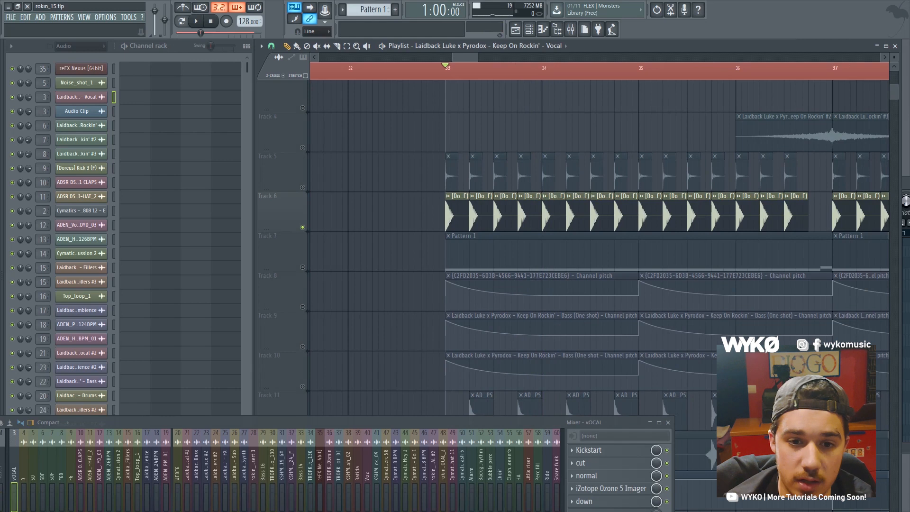
Step: Solo the KSHMR_Top_Kick_02 clips on Track 5 and play them from bar 33
right_click(302, 188)
key("space")
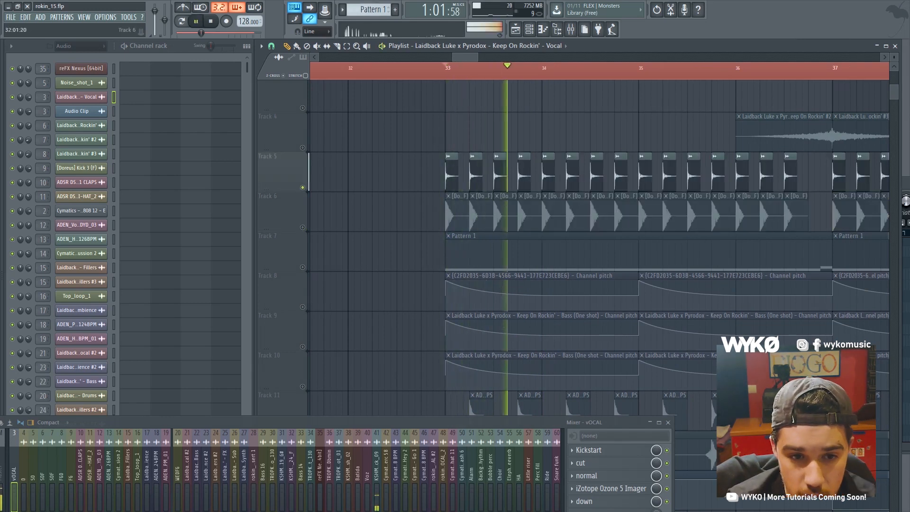
key("space")
Step: Enable Tracks 5 and 6 together and play the two layered kicks from bar 33
right_click(302, 187)
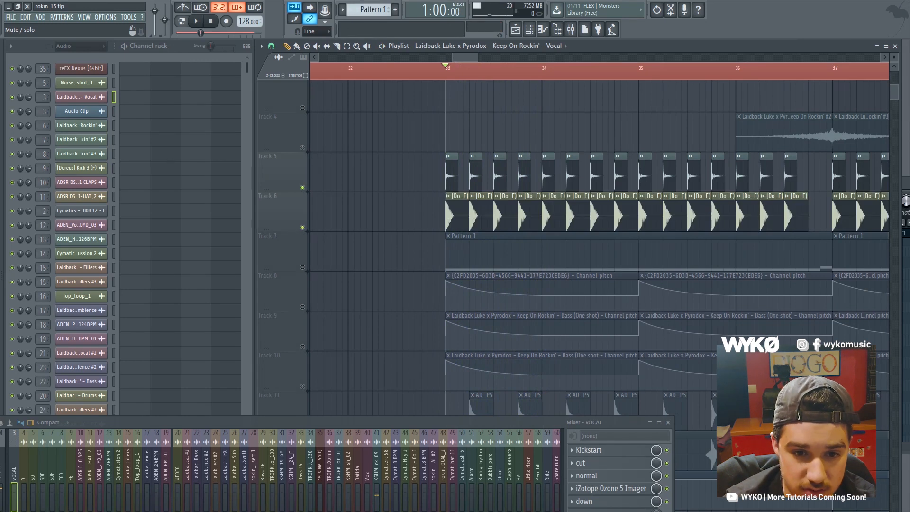
key("space")
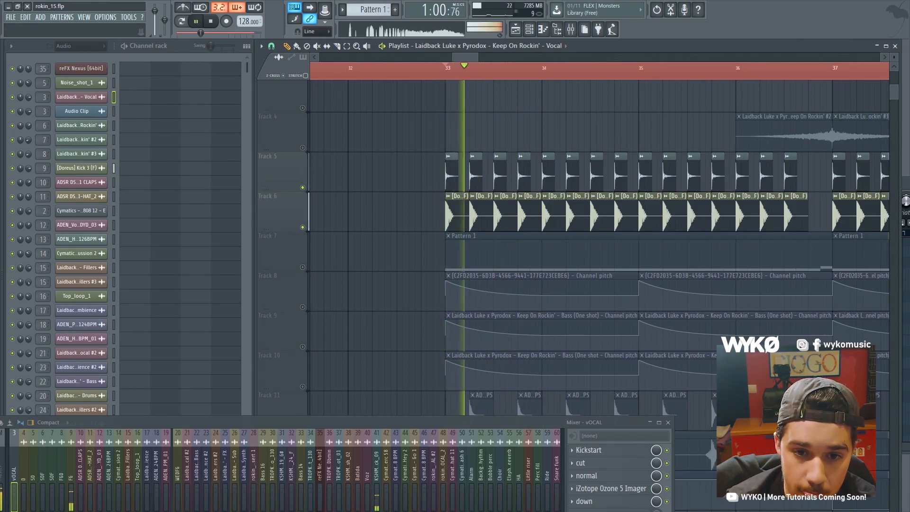
key("space")
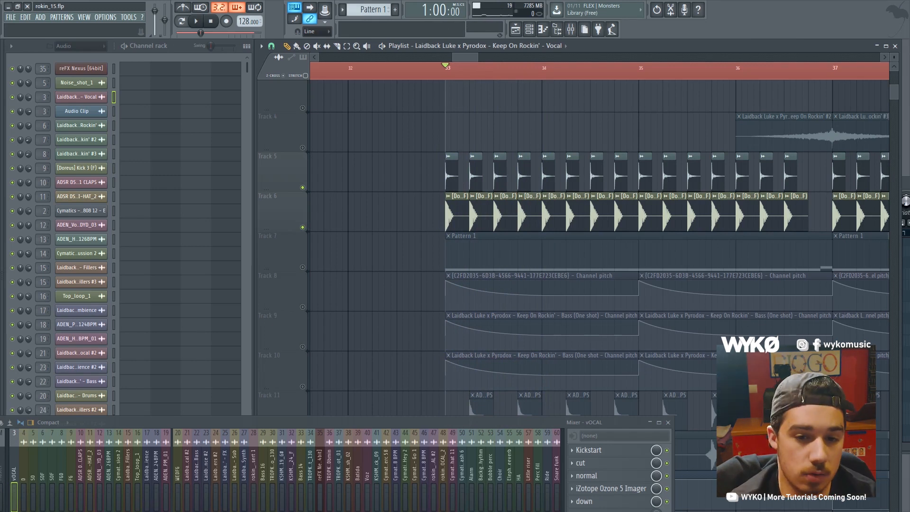
Step: Isolate the Pattern 1 bass and its channel pitch automations on Tracks 7 to 10 and play them from bar 33
scroll(282, 171, "down", 3)
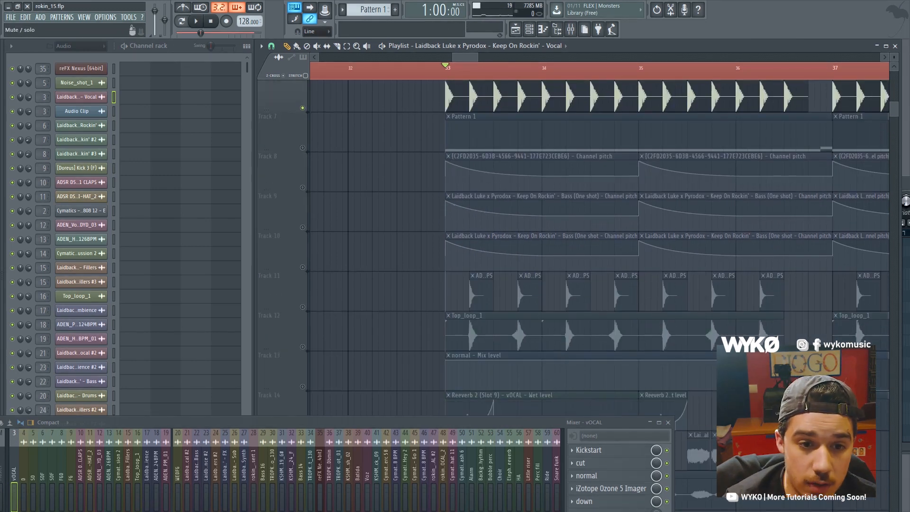
left_click(303, 188)
left_click(302, 227)
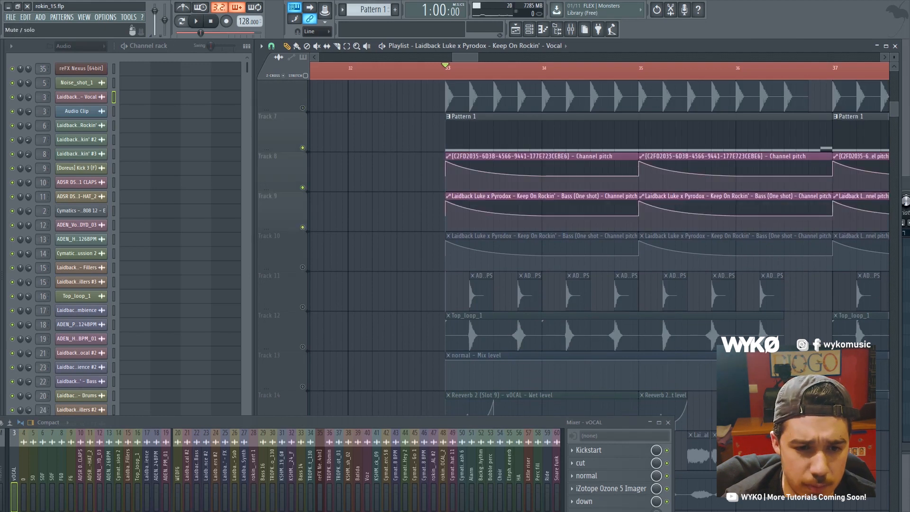
left_click(302, 268)
scroll(303, 265, "up", 4)
key("space")
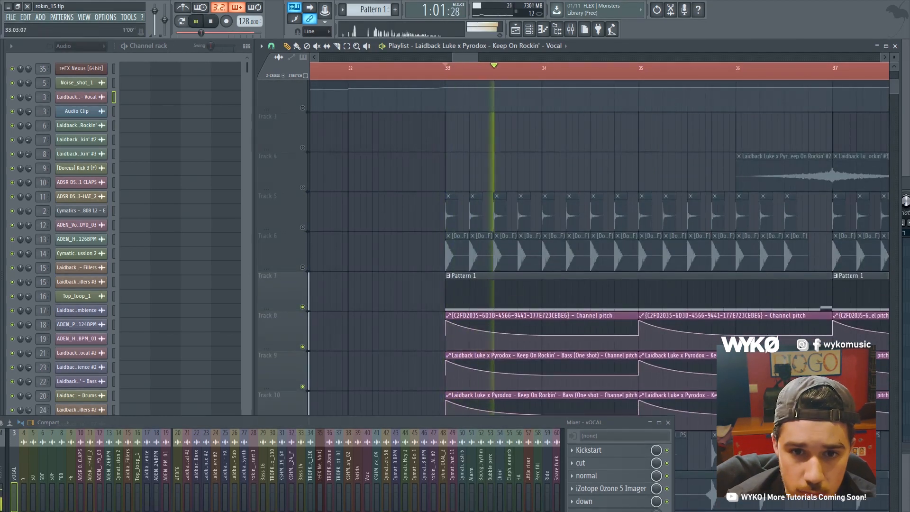
scroll(455, 293, "down", 2)
scroll(454, 292, "up", 2)
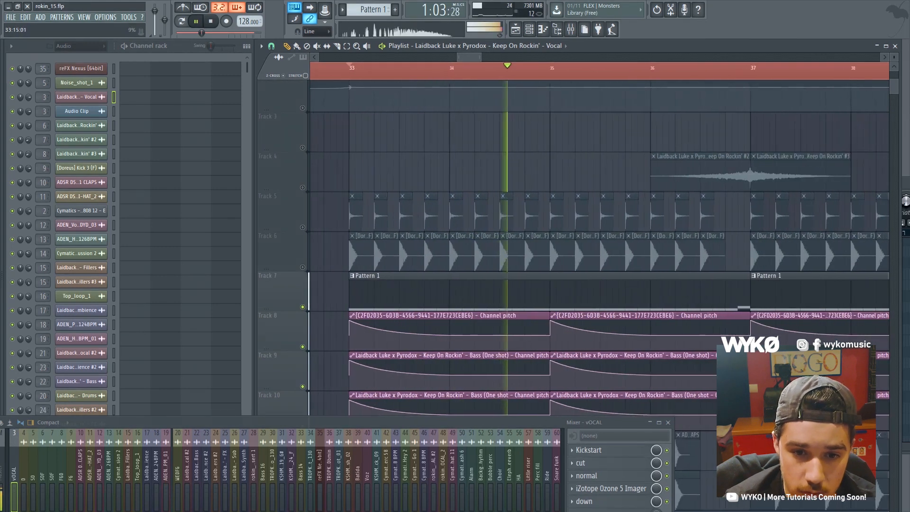
scroll(474, 285, "down", 4)
scroll(487, 274, "down", 1)
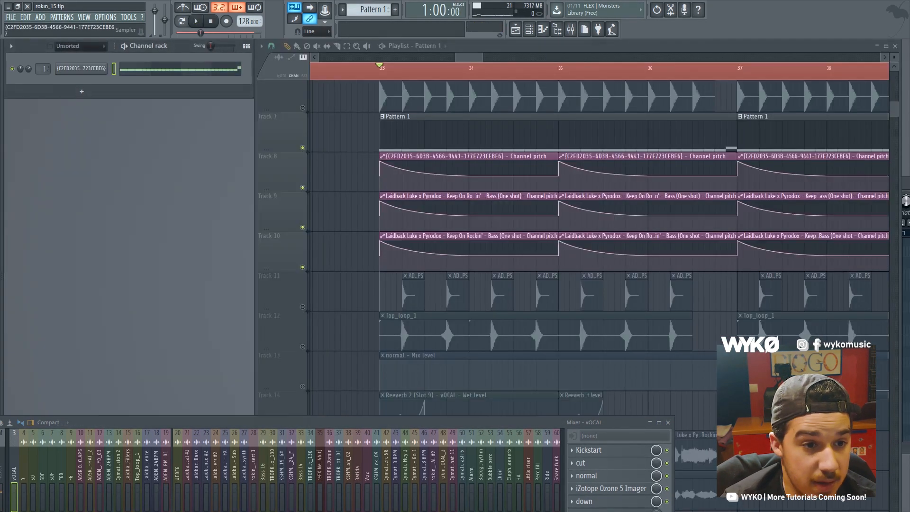
Step: Open the sampler settings of Pattern 1's bass channel, audition its one-shot sample, and close the settings
left_click(81, 68)
left_click_drag(209, 100, 231, 109)
left_click(189, 288)
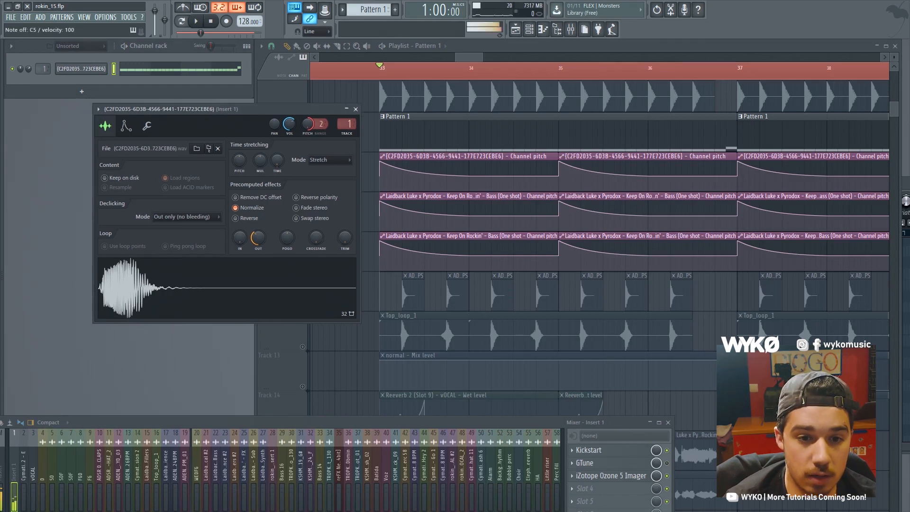
left_click(355, 109)
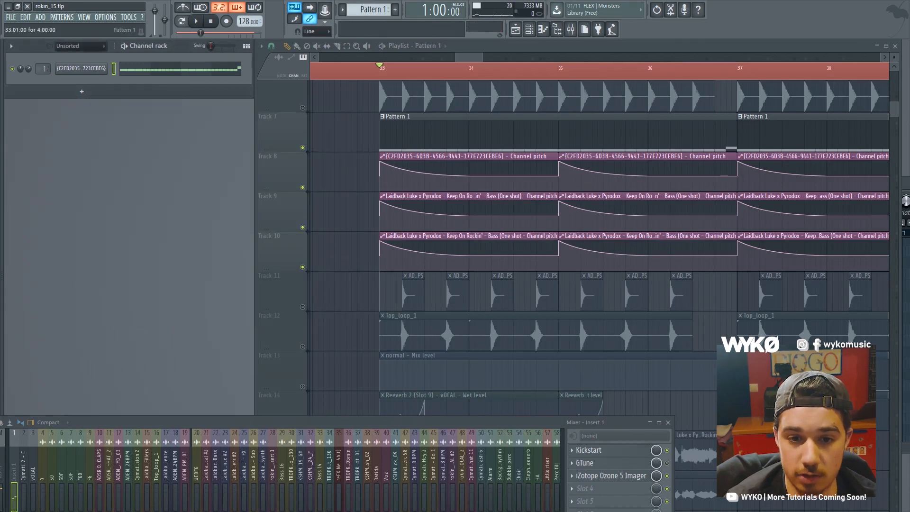
Step: Isolate Pattern 2 on Track 31 and open its Cymatics - Boomin 808 12 - E sampler settings
scroll(499, 176, "down", 15)
scroll(503, 176, "down", 7)
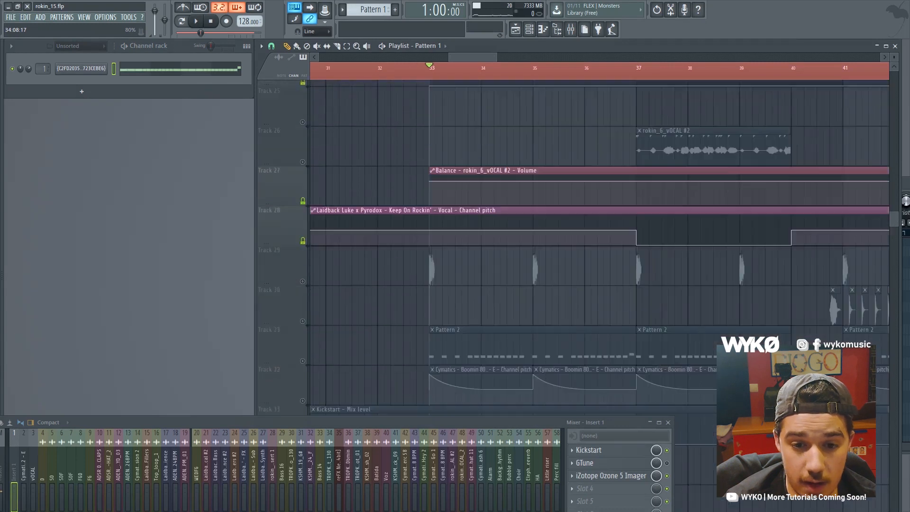
left_click(302, 188)
double_click(474, 173)
key("Escape")
left_click(81, 211)
left_click_drag(568, 137, 161, 274)
Step: Enable the 808's channel pitch automation on Track 32 and play it with Pattern 2 from bar 33
left_click(302, 228)
scroll(475, 213, "up", 1)
scroll(476, 198, "down", 2)
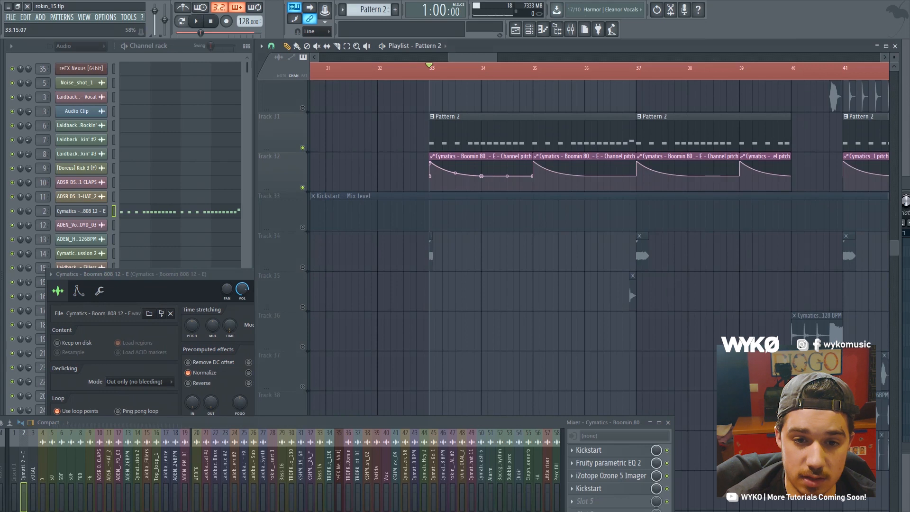
key("space")
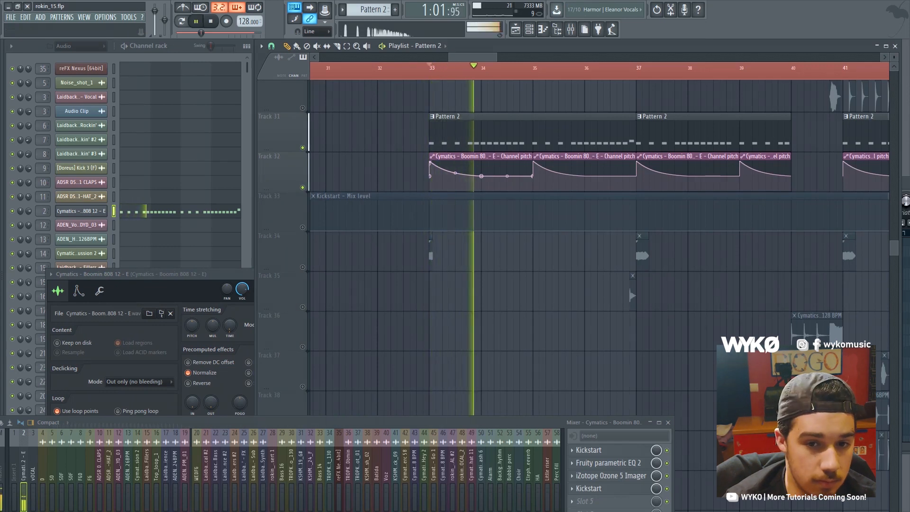
key("space")
Step: Enable Tracks 7 and 8 alongside the 808, keep the Track 6 kick muted, and play the layered bass from bar 33
scroll(412, 237, "up", 5)
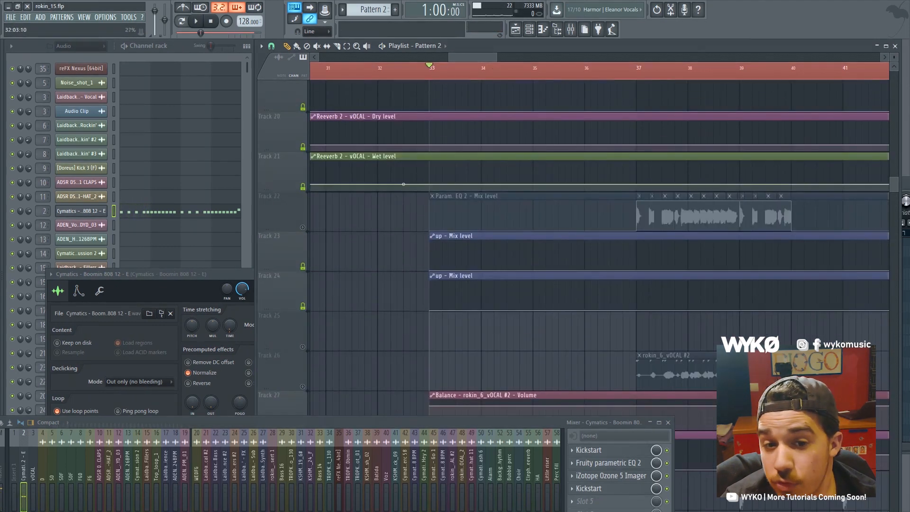
scroll(406, 213, "up", 5)
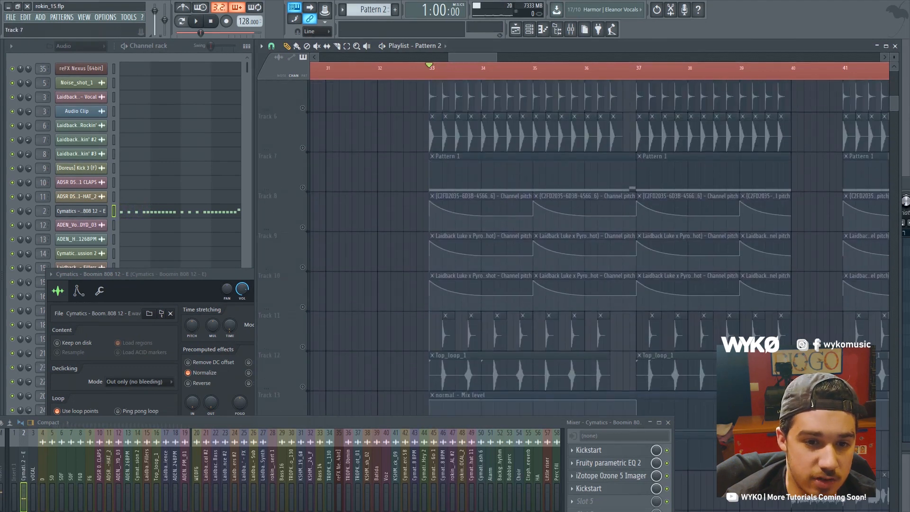
left_click(302, 147)
left_click(303, 187)
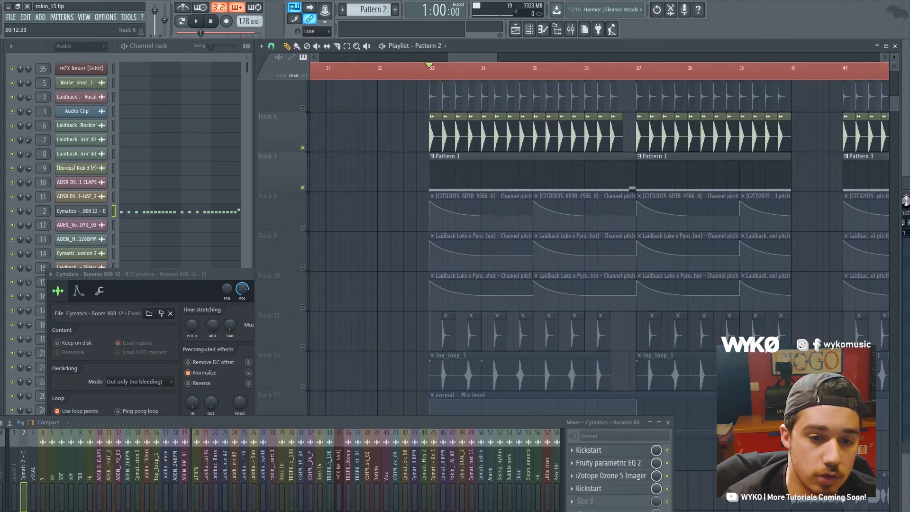
left_click(302, 227)
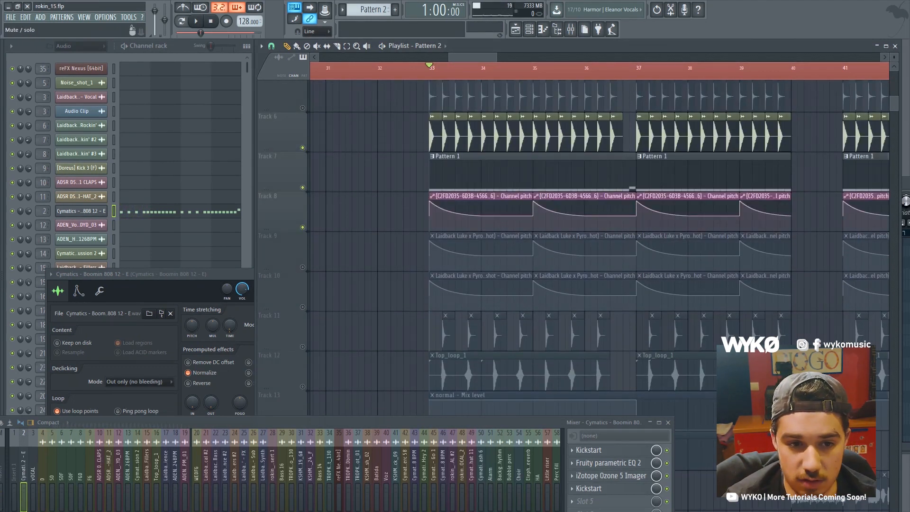
left_click(302, 148)
key("space")
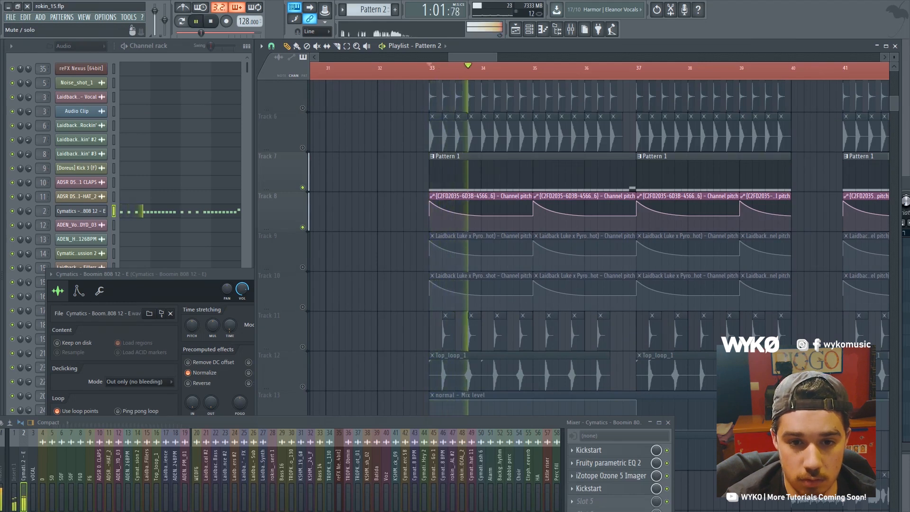
key("space")
Step: Unmute the kicks on Tracks 5 and 6 and play them together with the layered bass from bar 33
left_click(303, 148)
left_click(302, 107)
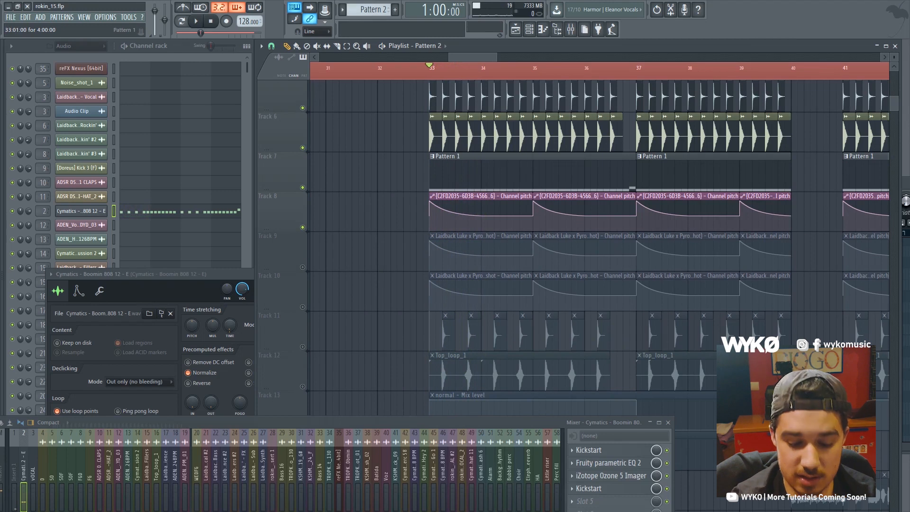
key("space")
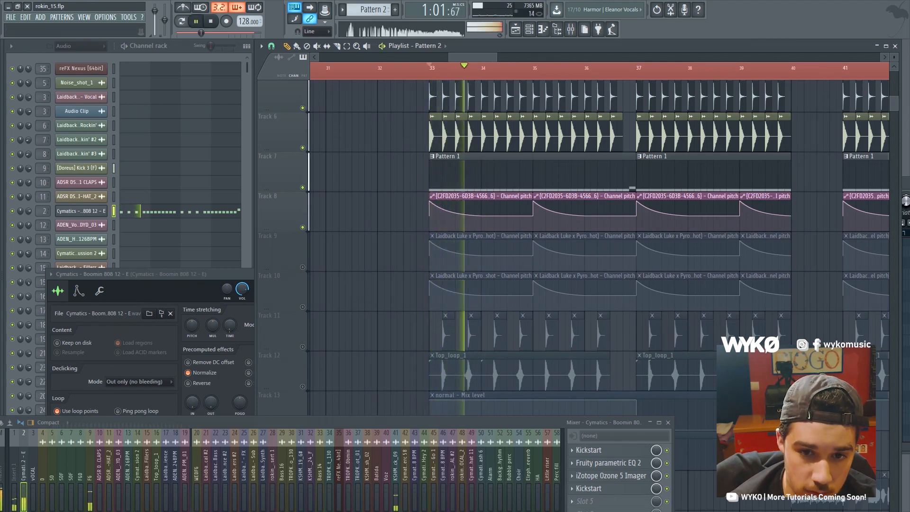
key("space")
Step: Solo the chopped vocal on Track 15, with the Track 14 reverb automation muted, and play it from bar 33
scroll(600, 213, "down", 6)
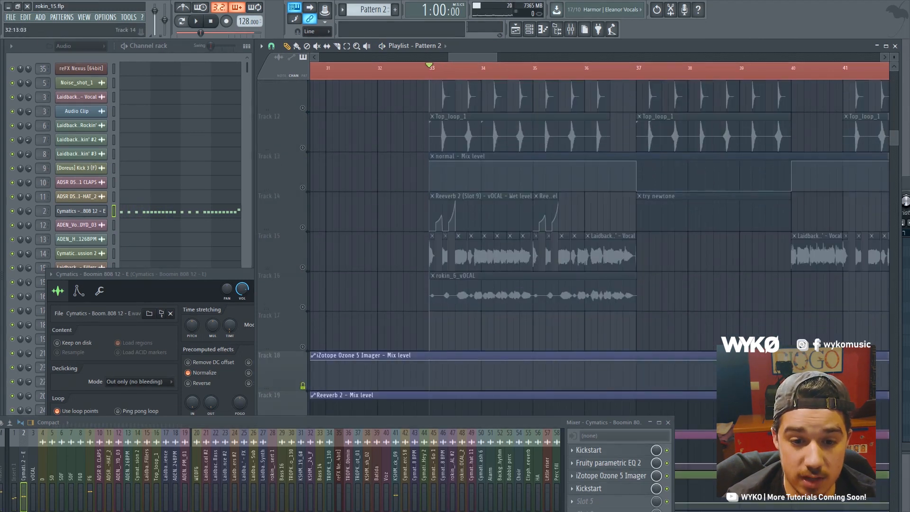
left_click(302, 268)
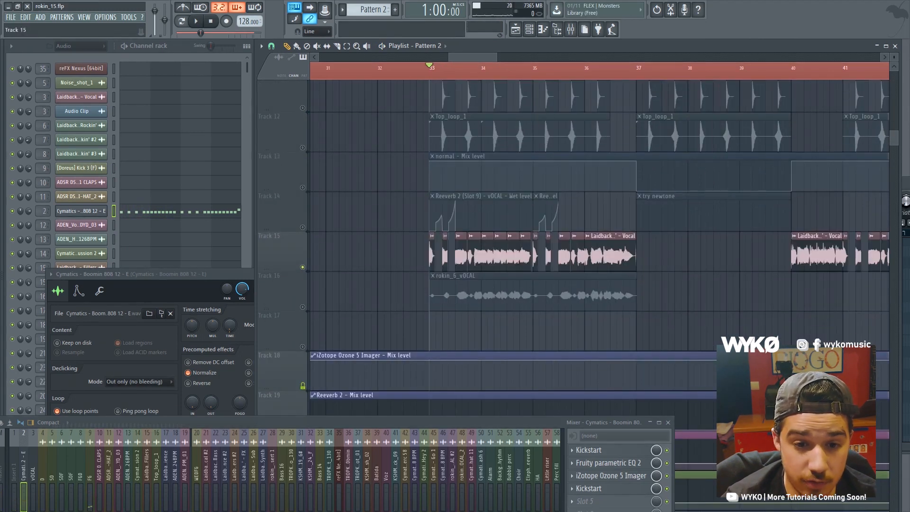
left_click(303, 228)
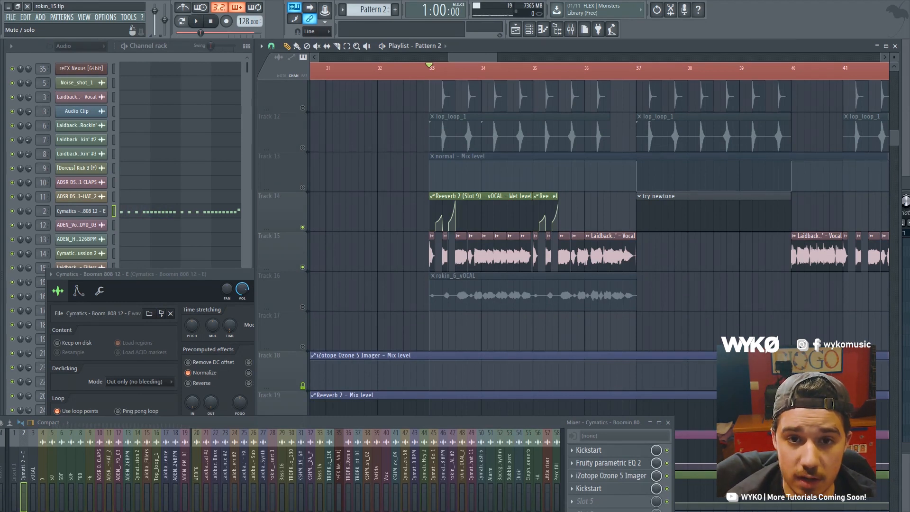
left_click(302, 227)
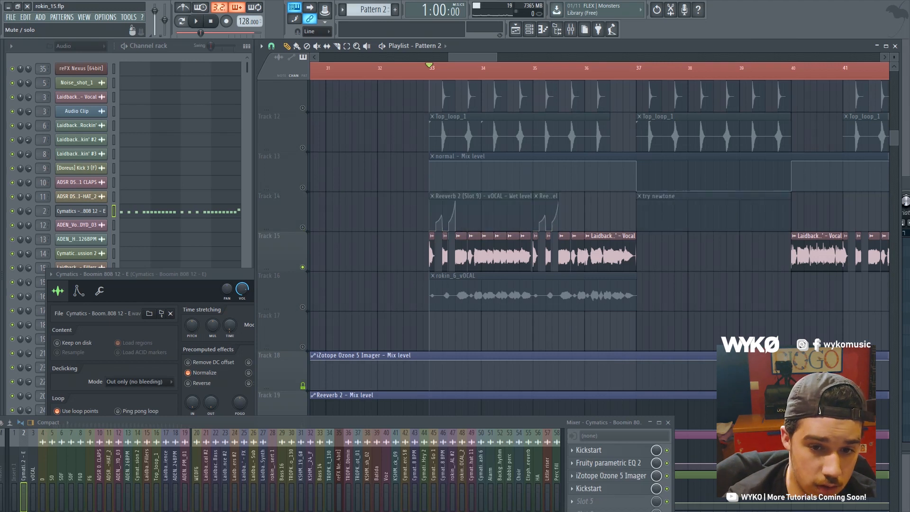
key("space")
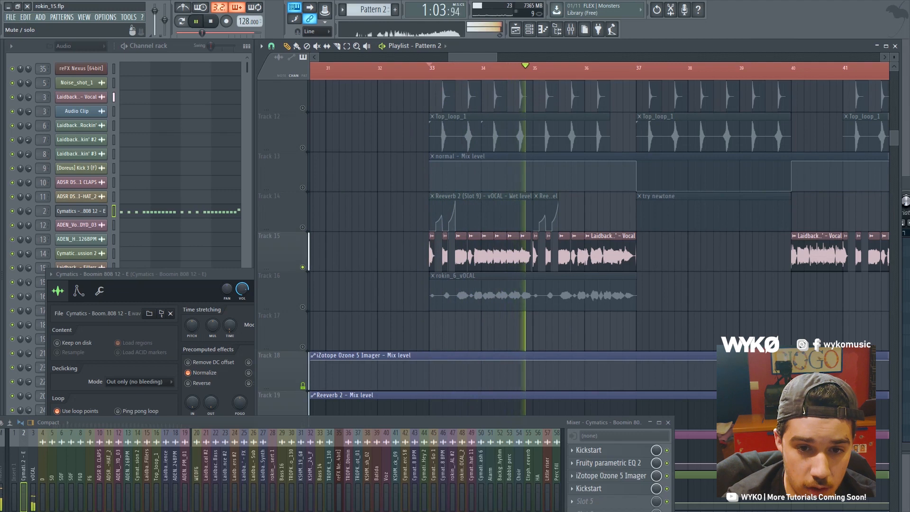
key("space")
Step: Unsolo the vocal to bring back the other arrangement tracks, and look over Tracks 8 to 19
scroll(394, 247, "up", 7)
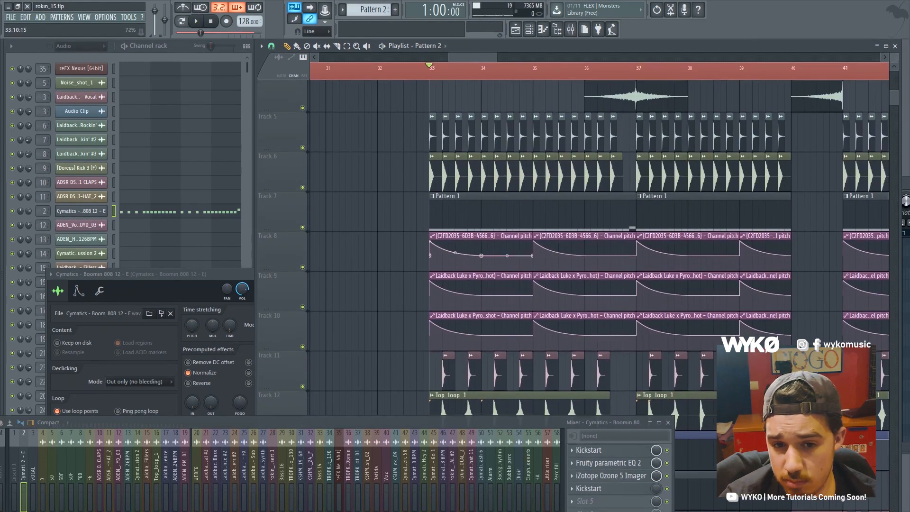
scroll(599, 246, "down", 5)
scroll(600, 213, "up", 2)
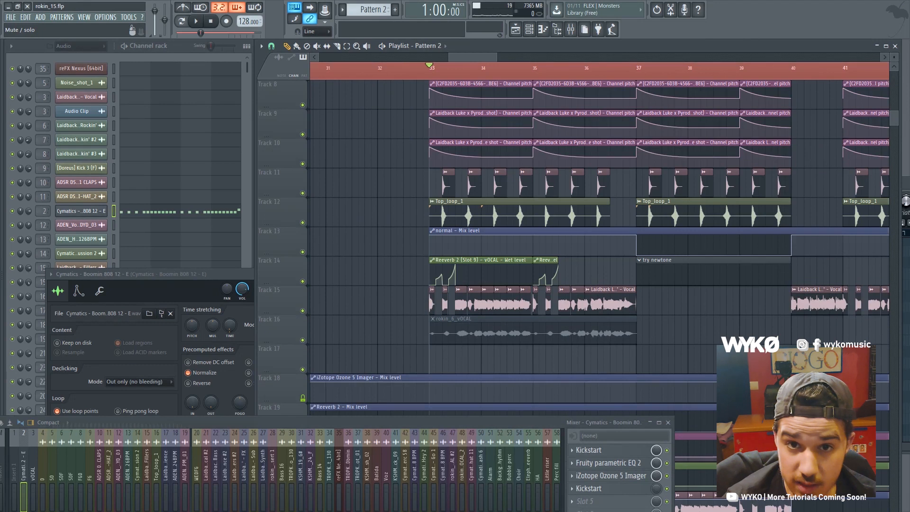
Step: Play the full arrangement from bar 33 and stop it after a short listen
key("space")
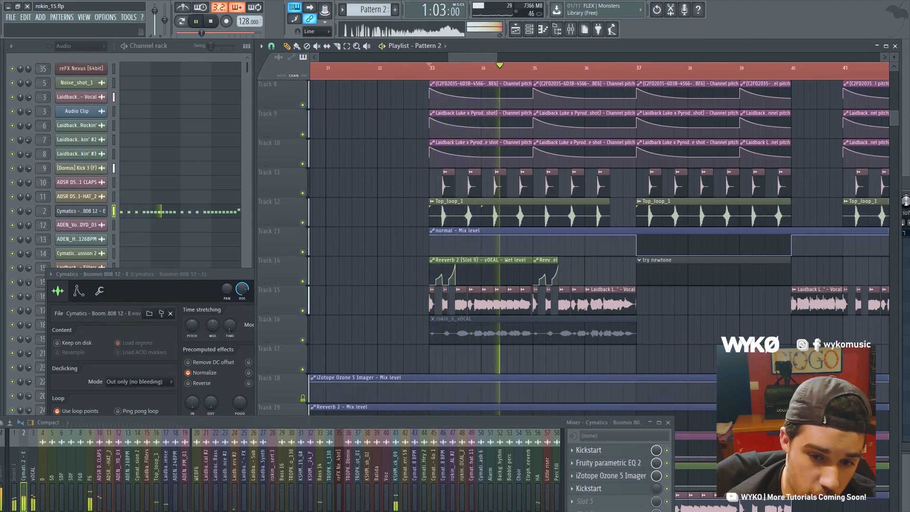
key("space")
scroll(648, 237, "up", 5)
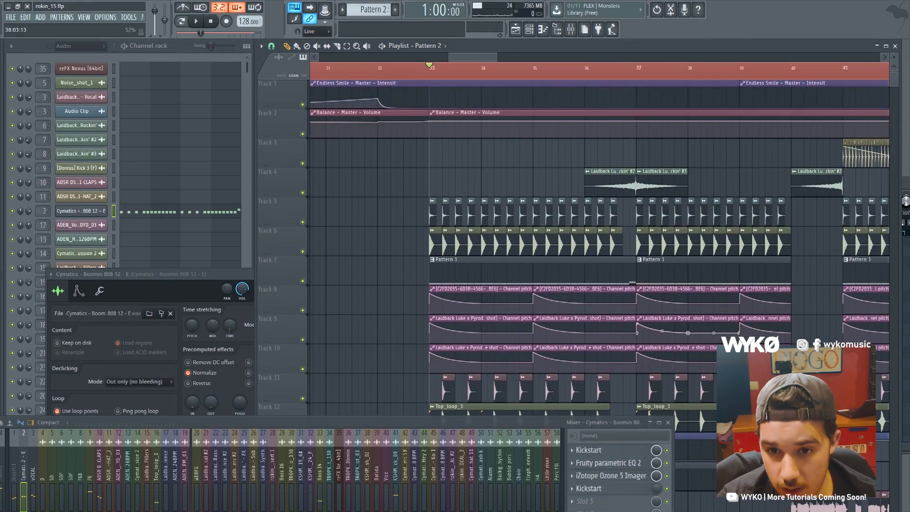
Step: Play the full arrangement from bar 37 while looking over the vocal and automation lanes on Tracks 20 to 31
left_click_drag(476, 57, 490, 57)
scroll(522, 237, "down", 3)
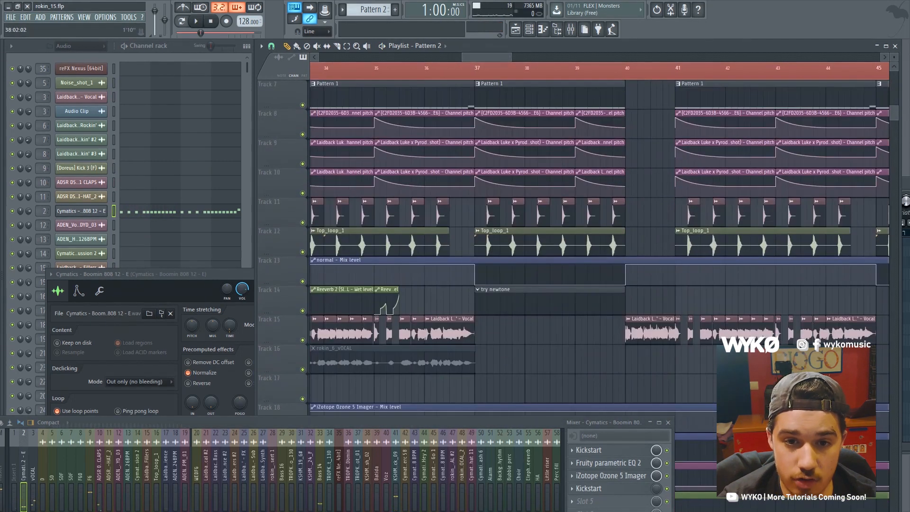
key("space")
scroll(597, 247, "down", 5)
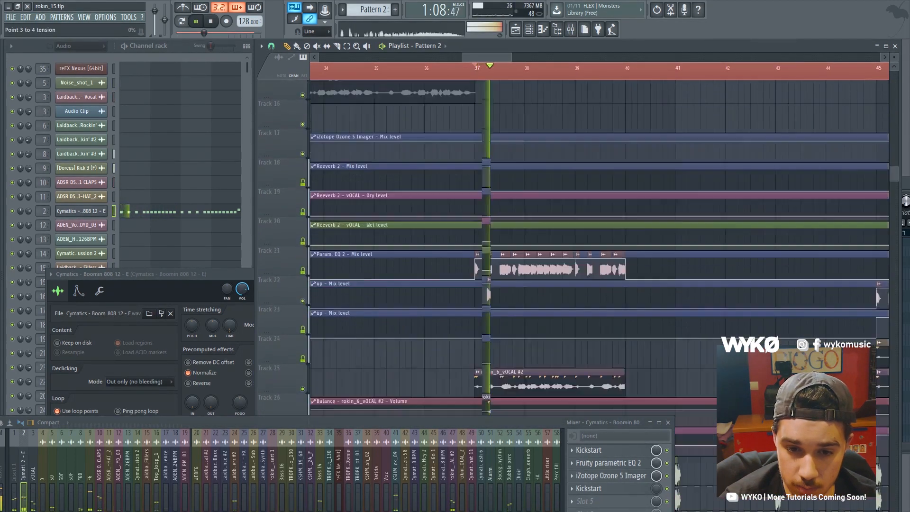
scroll(597, 246, "down", 1)
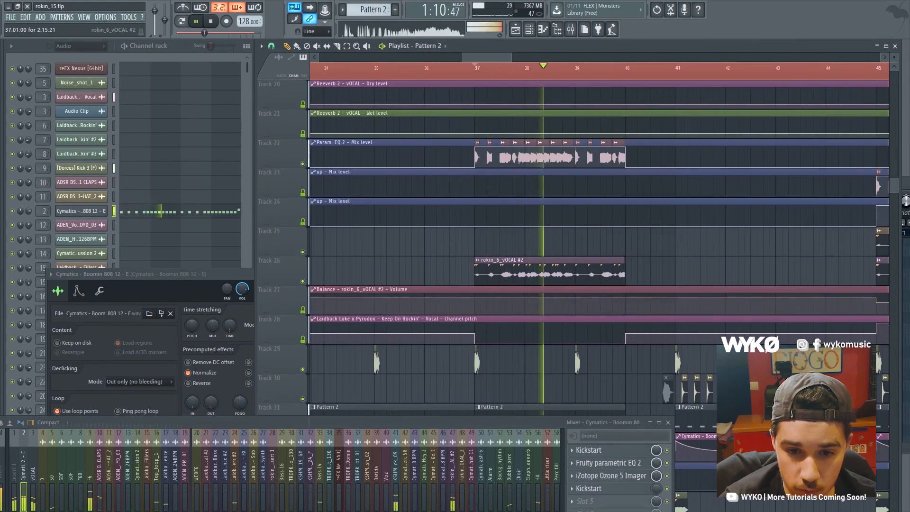
key("space")
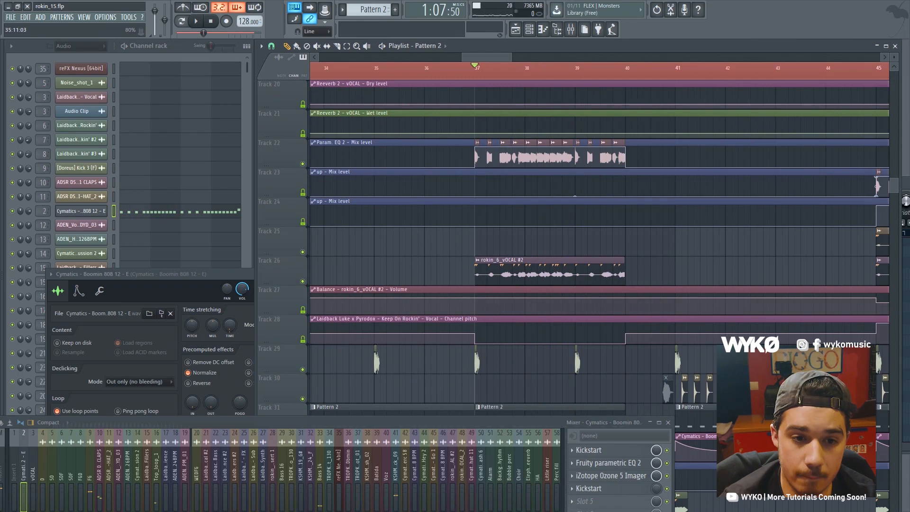
Step: Solo the chopped vocal on Track 22 and play it from bar 37
right_click(303, 163)
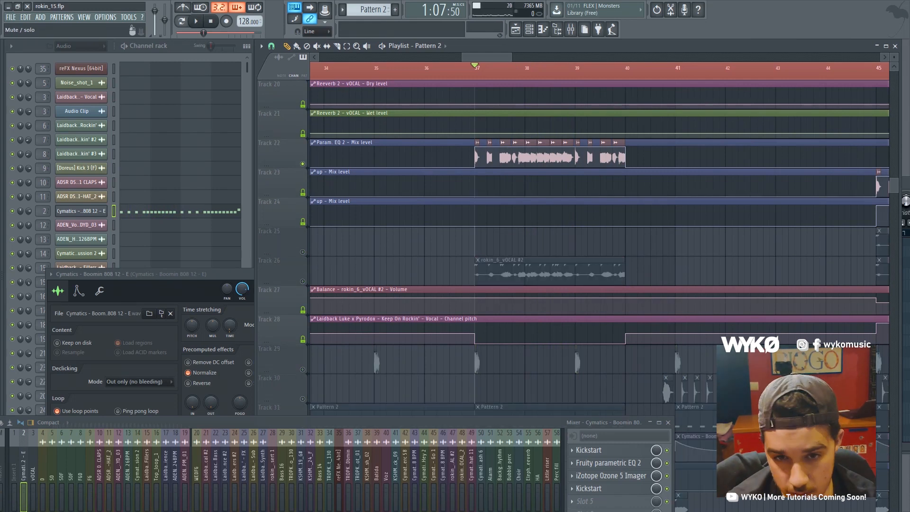
key("space")
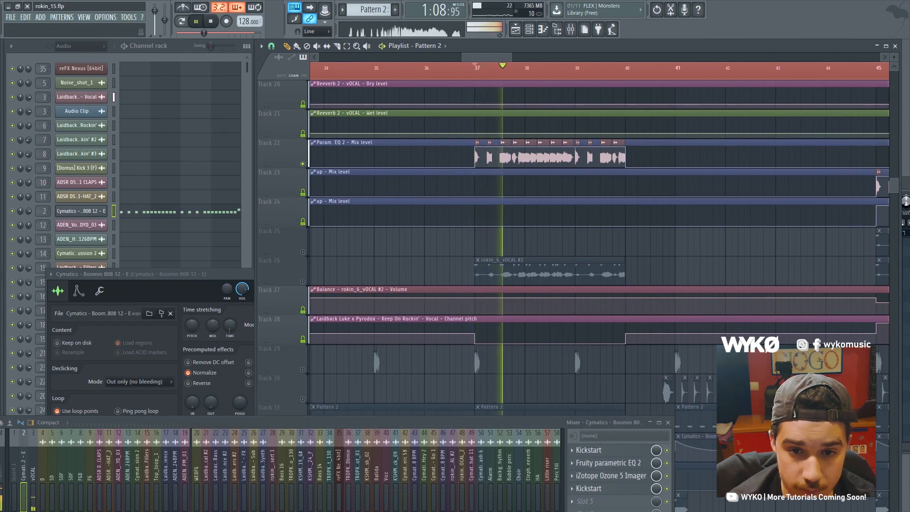
key("space")
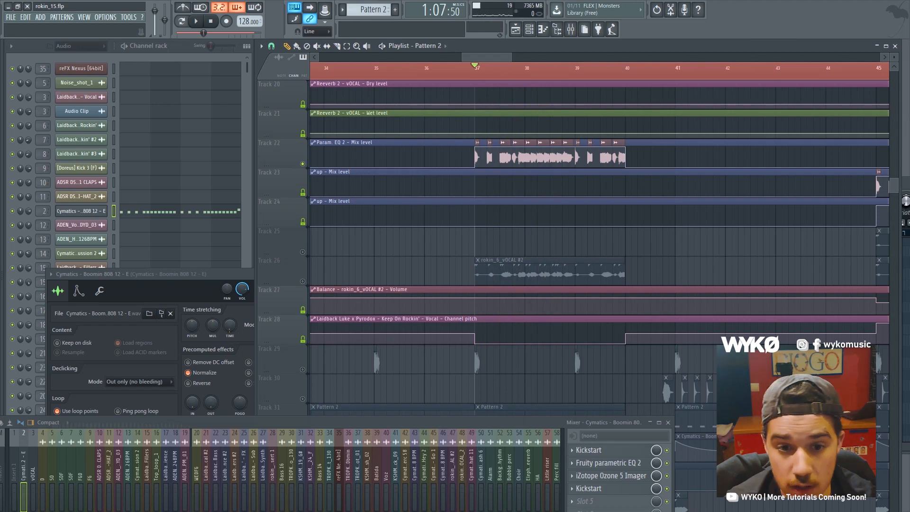
Step: Solo the chopped vocal on Track 15 and set the playback position near bar 33
scroll(654, 189, "down", 3)
scroll(530, 208, "up", 6)
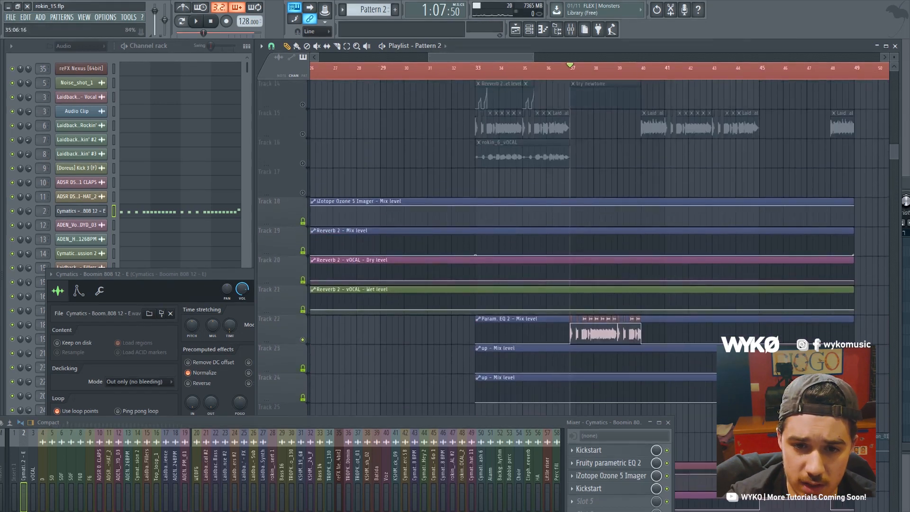
scroll(530, 237, "up", 4)
left_click(302, 252)
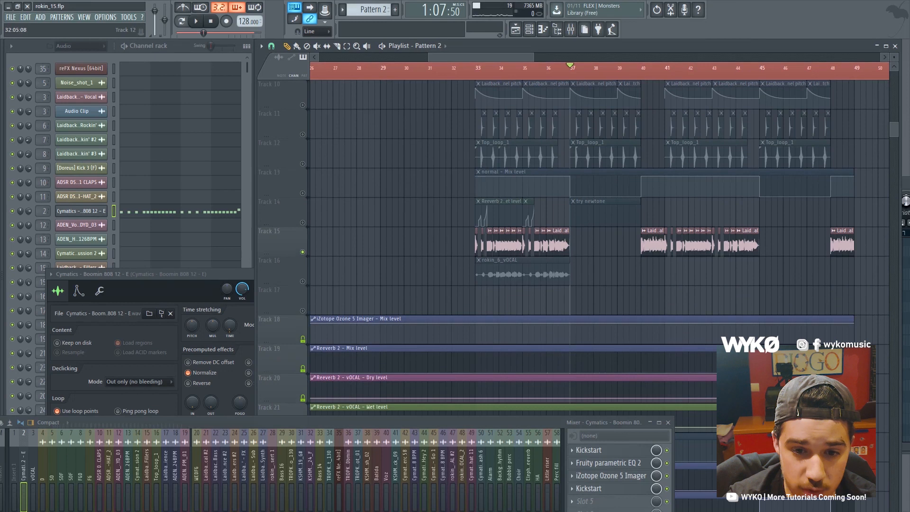
scroll(597, 246, "down", 3)
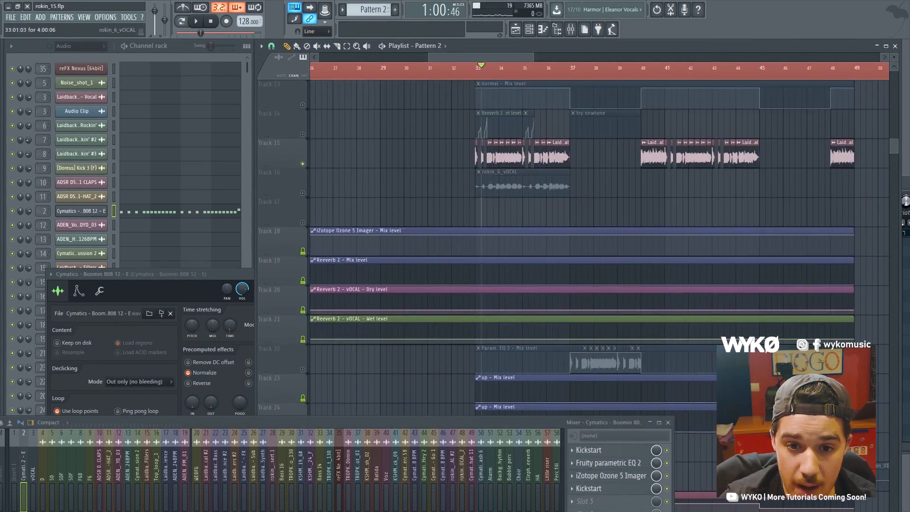
Step: Open the rokin_6_vOCAL clip from Track 16 in Newtone, enlarge the Newtone window and play the vocal
double_click(514, 176)
left_click(464, 253)
left_click(588, 449)
left_click_drag(687, 184, 300, 85)
left_click_drag(567, 353, 772, 417)
key("space")
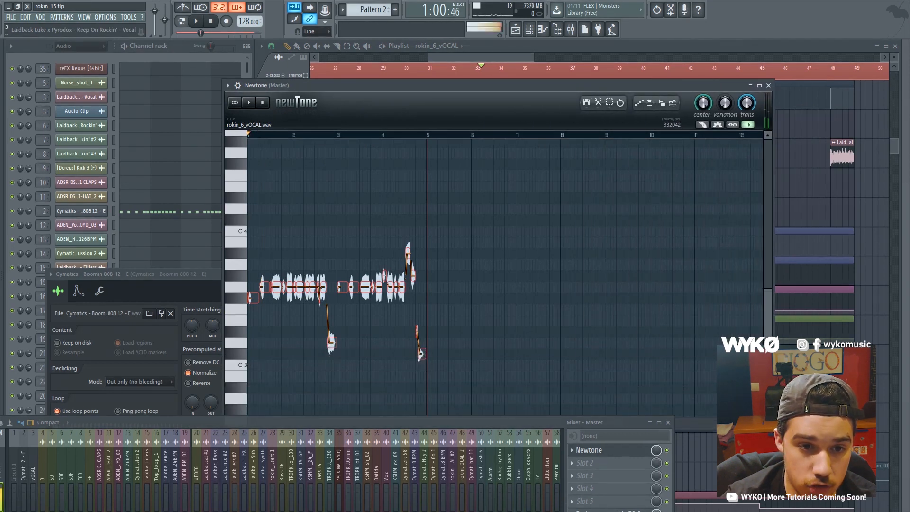
Step: Select all the vocal's notes in Newtone, transpose them up one octave and play the result
left_click_drag(411, 198, 482, 276)
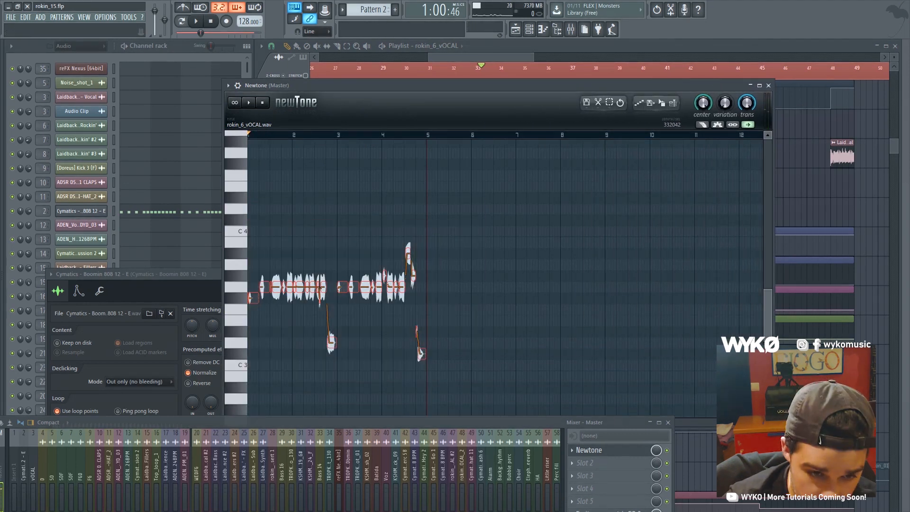
mouse_move(278, 286)
left_mouse_down()
mouse_move(278, 166)
mouse_move(279, 295)
mouse_move(278, 287)
left_mouse_up()
left_click_drag(491, 214, 246, 417)
scroll(498, 273, "up", 3)
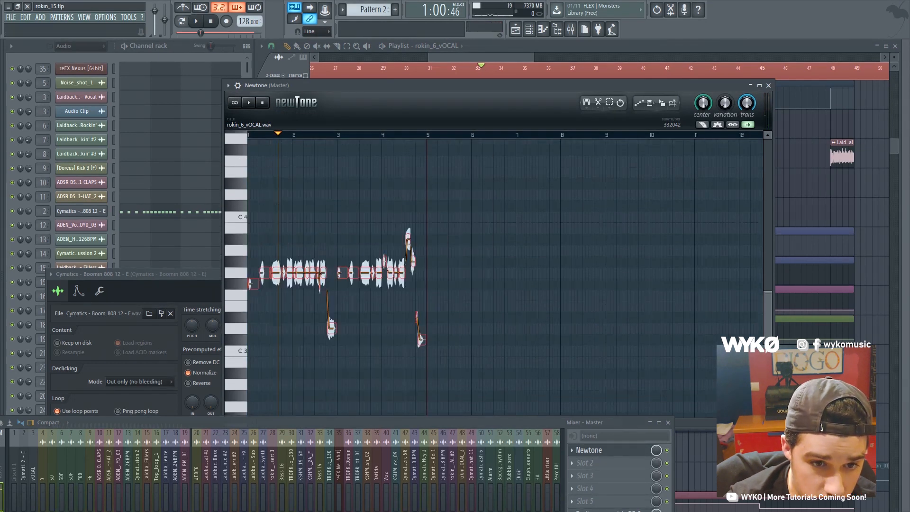
left_click_drag(277, 294, 276, 226)
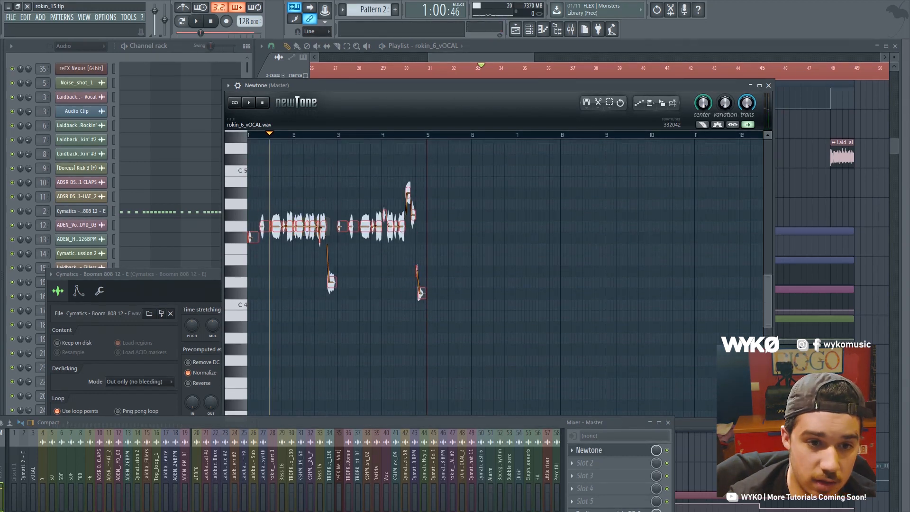
key("space")
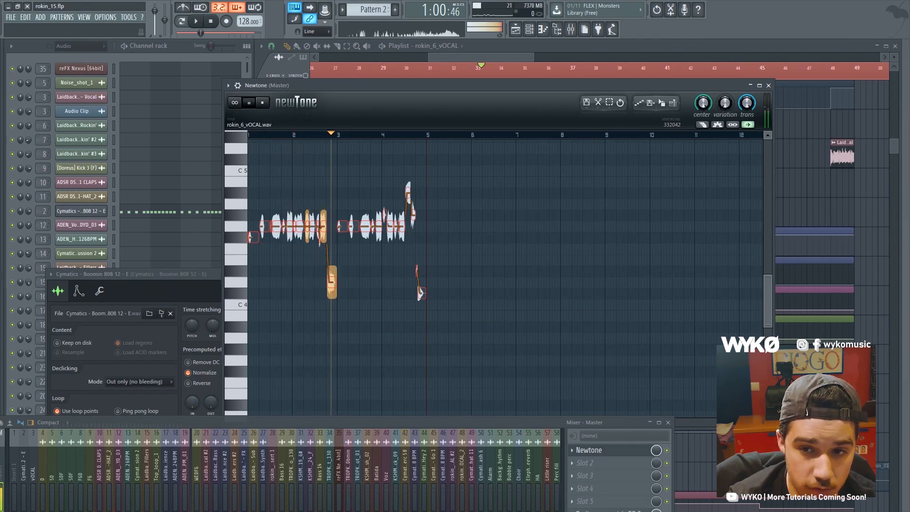
key("space")
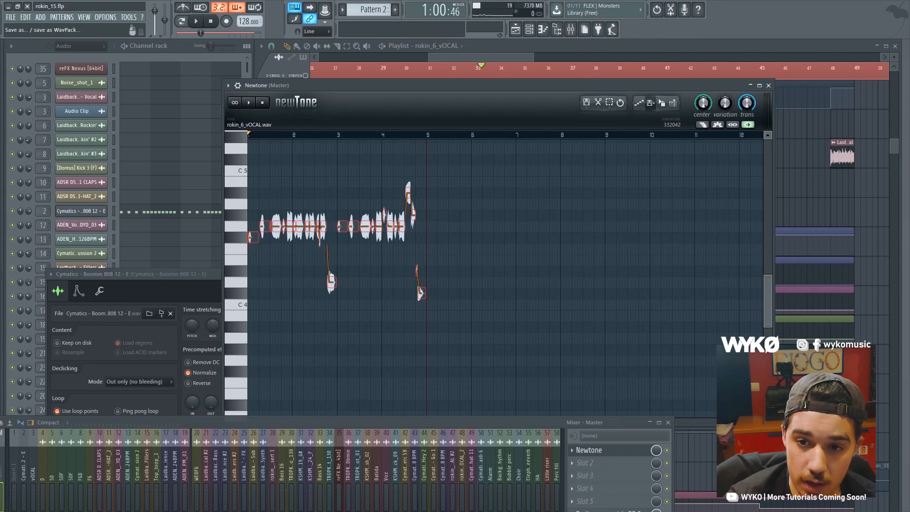
Step: Transpose all the vocal's notes in Newtone back down one octave, play the result and close Newtone
left_click_drag(702, 103, 702, 91)
left_click_drag(482, 179, 250, 393)
mouse_move(523, 165)
left_mouse_down()
mouse_move(414, 238)
mouse_move(248, 411)
left_mouse_up()
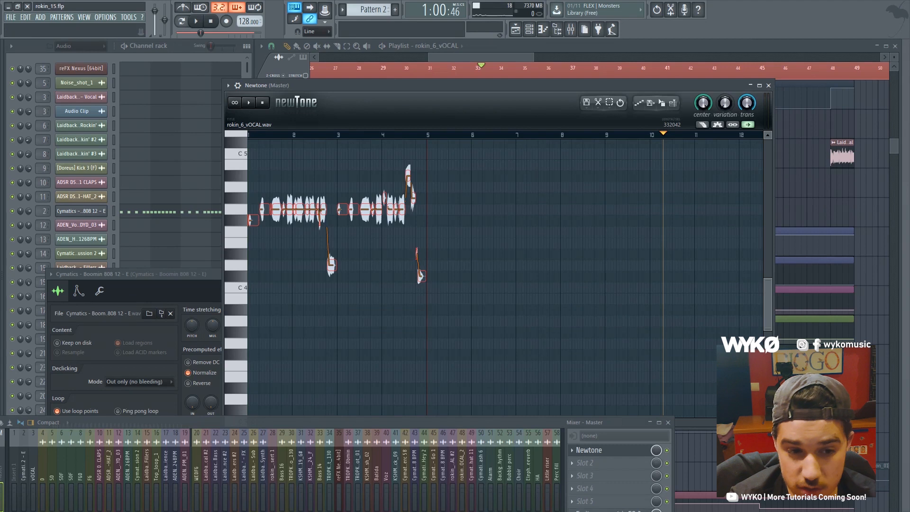
left_click_drag(315, 211, 317, 345)
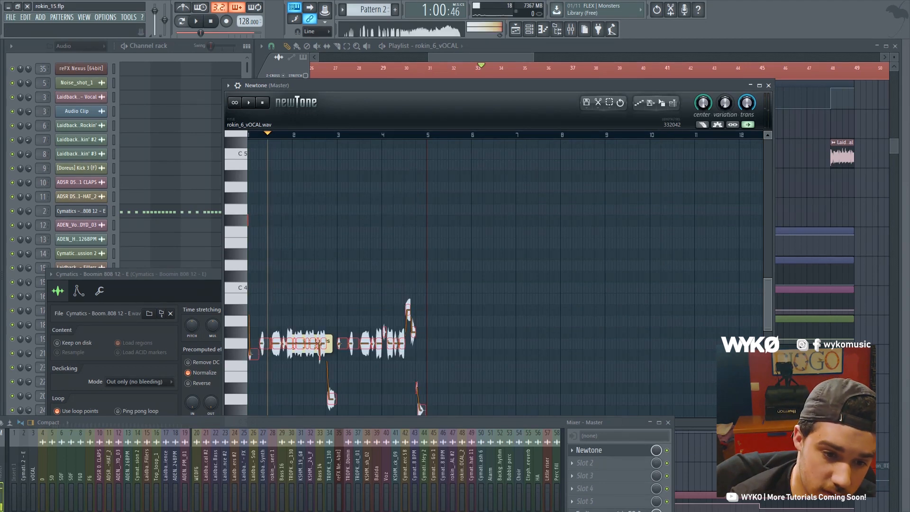
key("space")
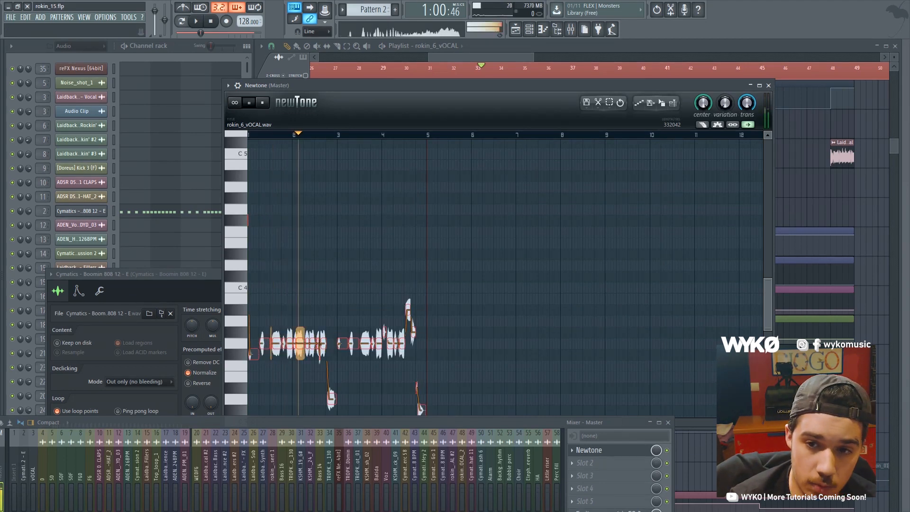
key("space")
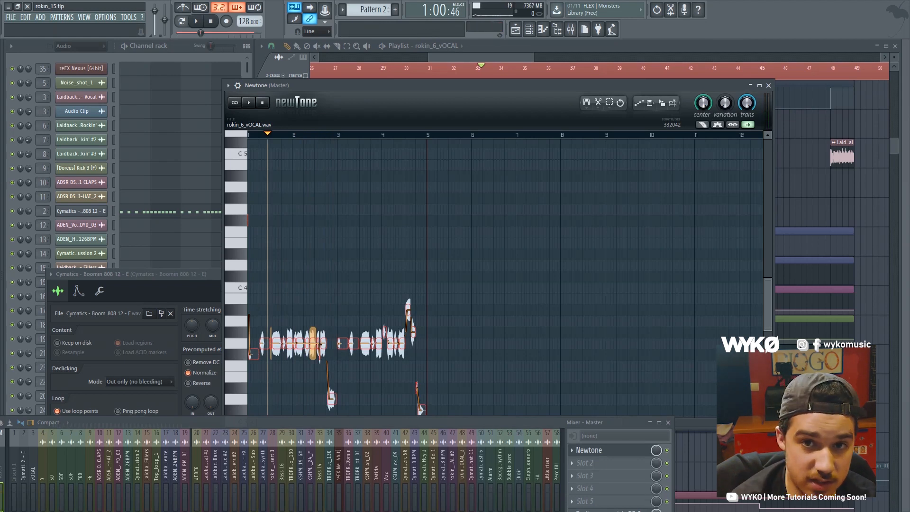
key("Escape")
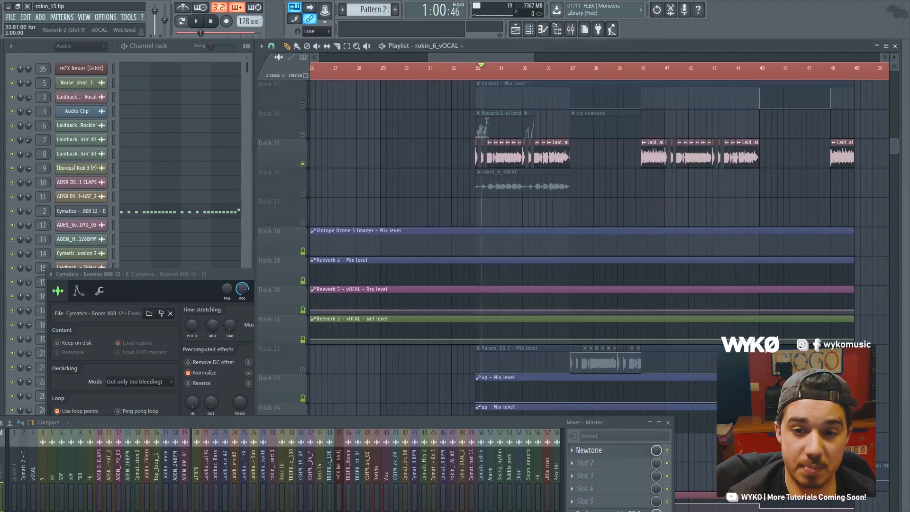
Step: Clear the Track 15 solo by soloing and unsoloing Track 13, bringing all arrangement tracks back
scroll(722, 183, "up", 9)
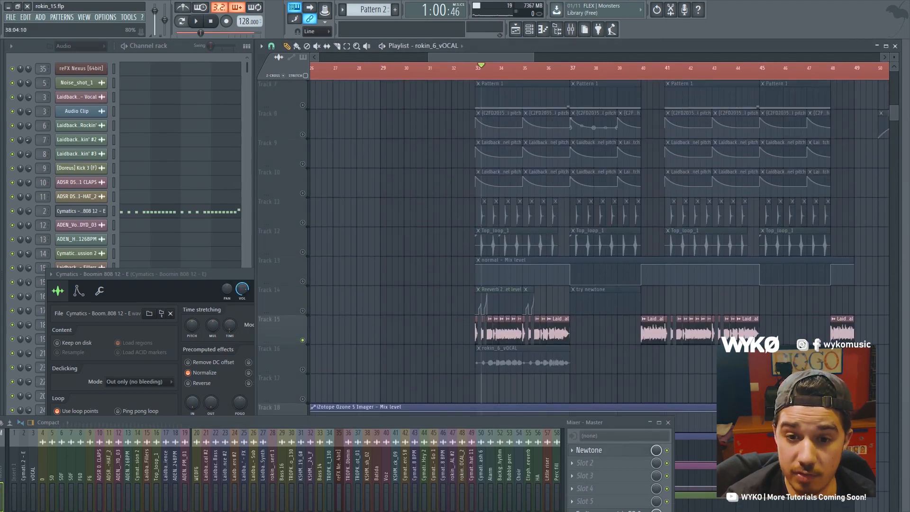
scroll(353, 144, "down", 11)
scroll(353, 144, "up", 4)
right_click(302, 135)
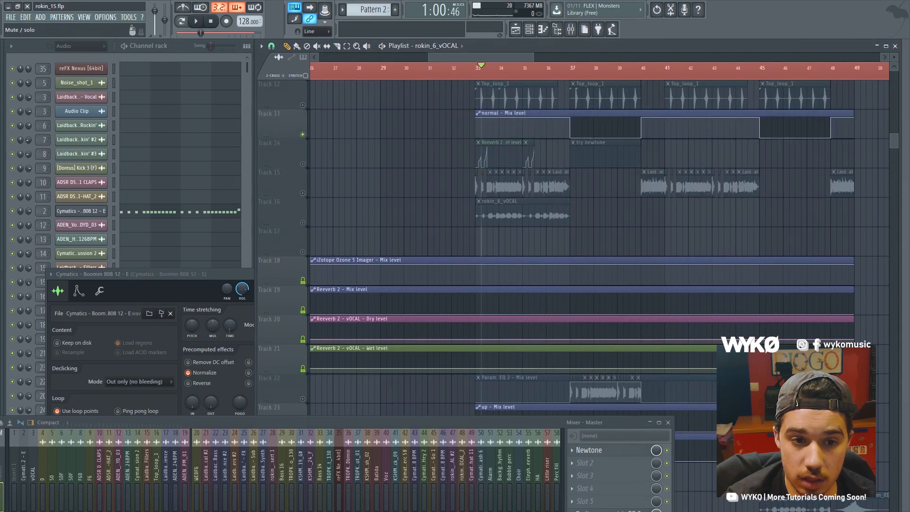
right_click(302, 134)
scroll(513, 57, "up", 2)
scroll(599, 247, "down", 4)
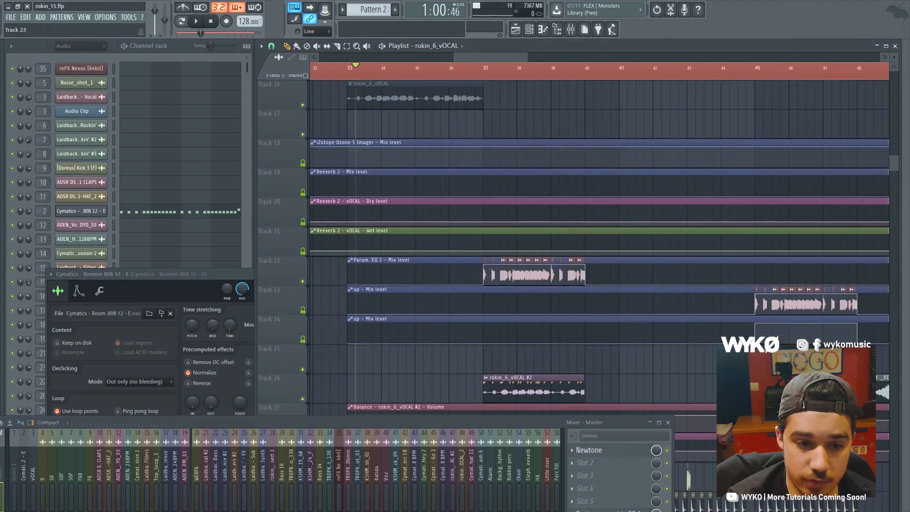
Step: Solo the Track 22 vocal and play a short part of it from bar 37
right_click(303, 282)
key("space")
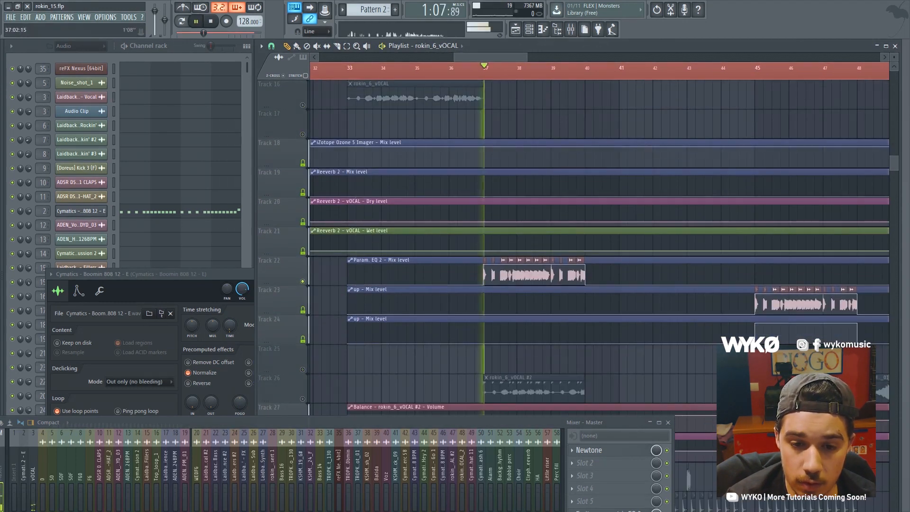
key("space")
Step: Solo the rokin_6_vOCAL #2 layer on Track 26 and play it from bar 37
scroll(302, 331, "down", 2)
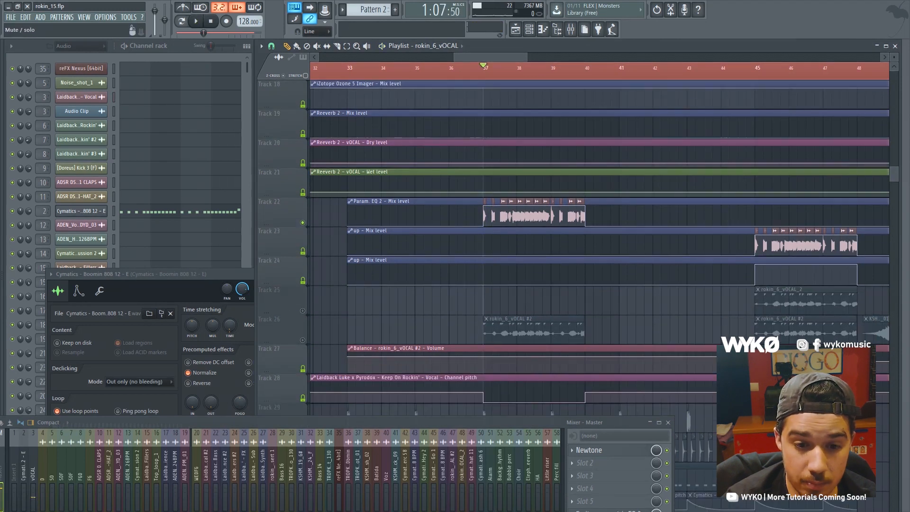
right_click(302, 340)
key("space")
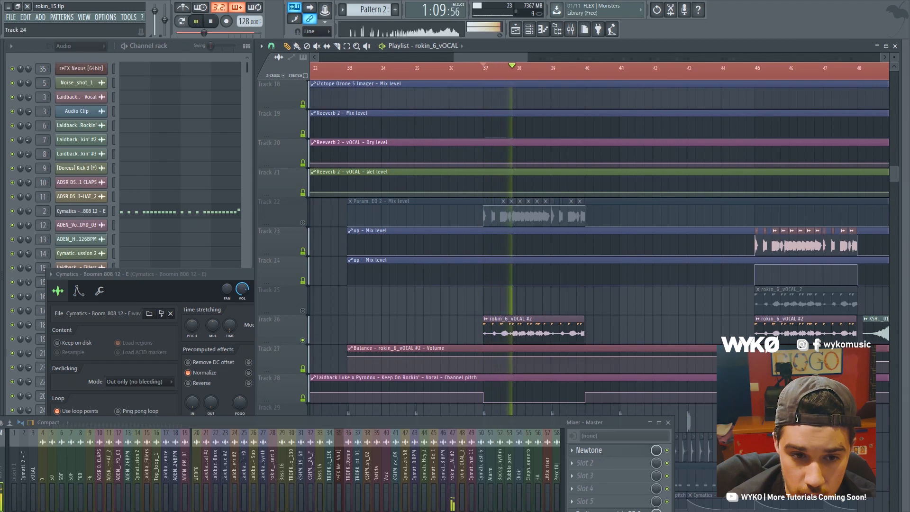
key("space")
Step: Play the Track 22 and Track 26 vocals together from bar 37, and unsolo them to hear the full arrangement
right_click(302, 340)
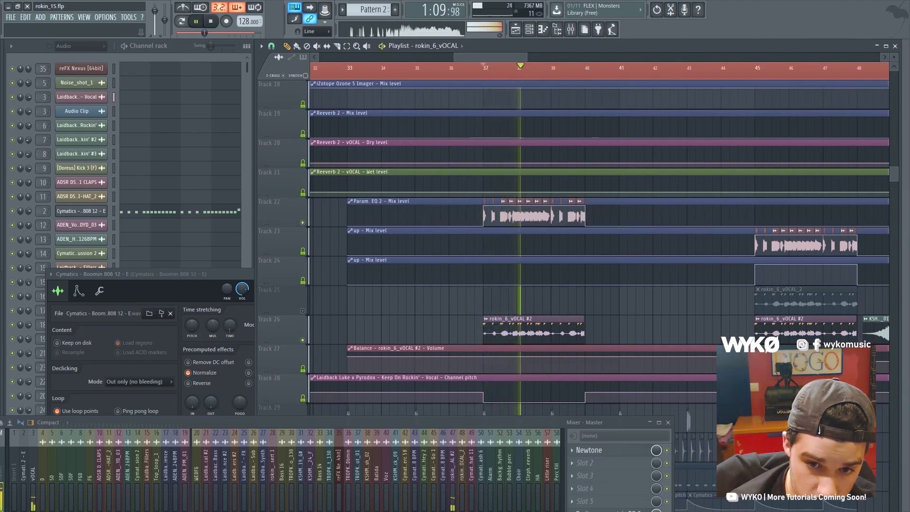
key("space")
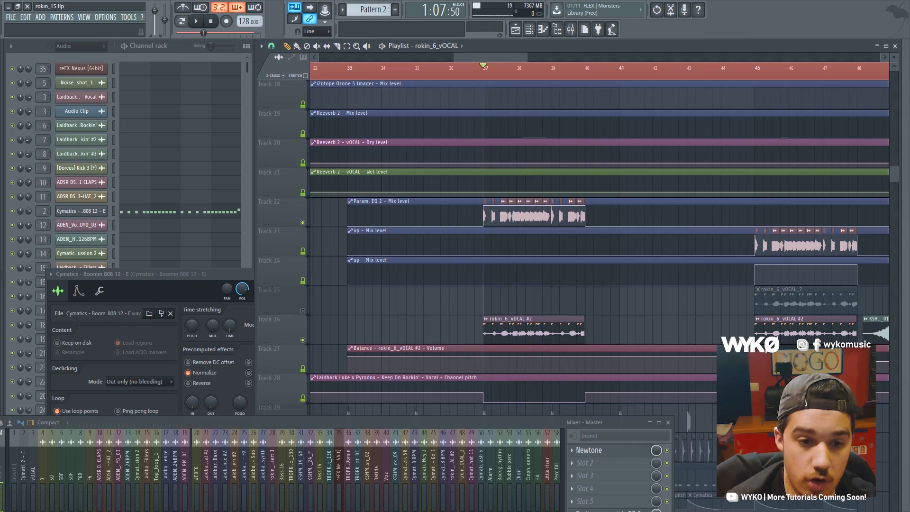
key("space")
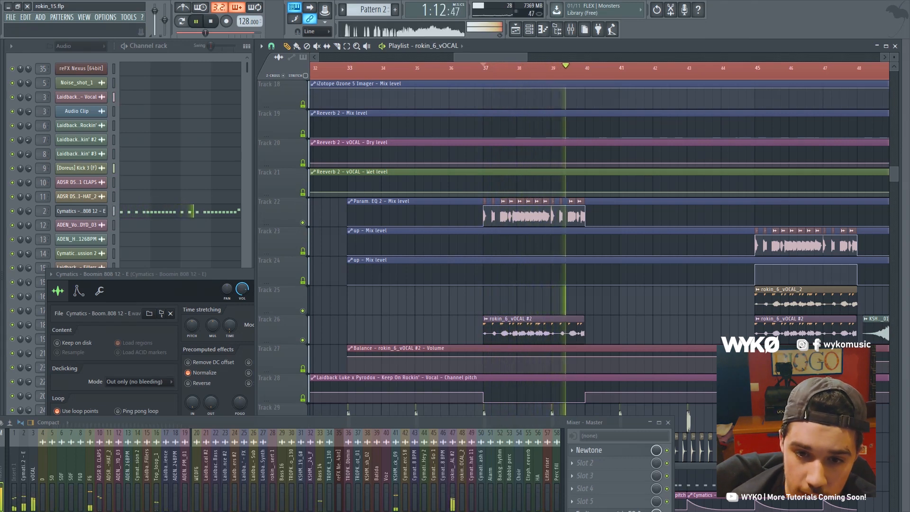
key("space")
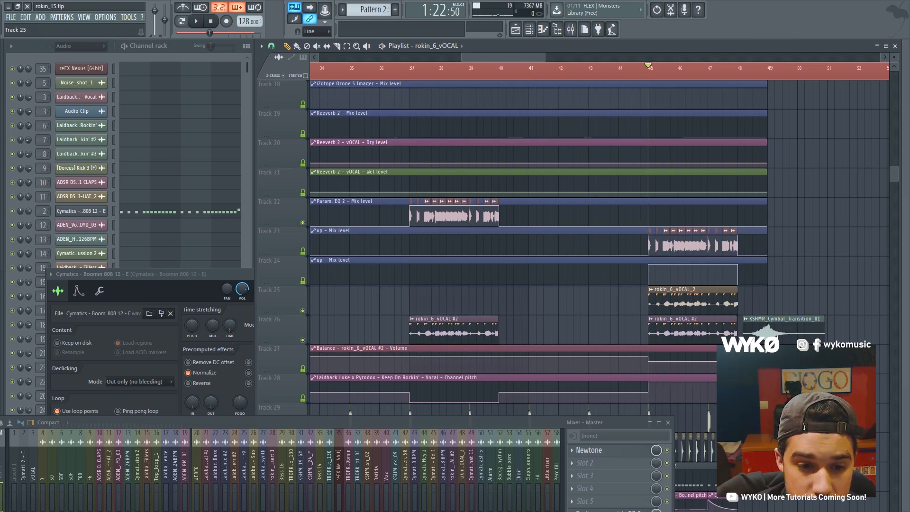
Step: Solo and play the rokin_6_vOCAL_2 layer on Track 25 from bar 45, and do the same with Track 26's rokin_6_vOCAL #2
right_click(302, 311)
key("space")
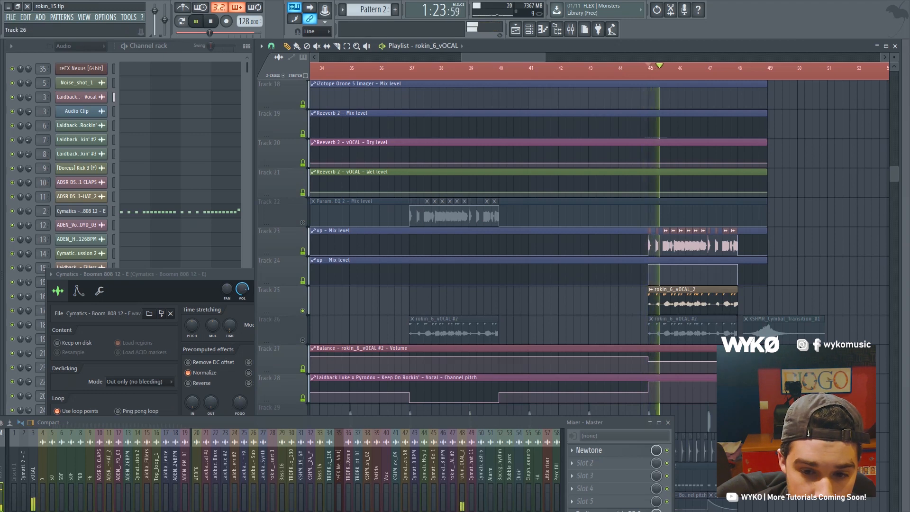
key("space")
right_click(302, 340)
key("space")
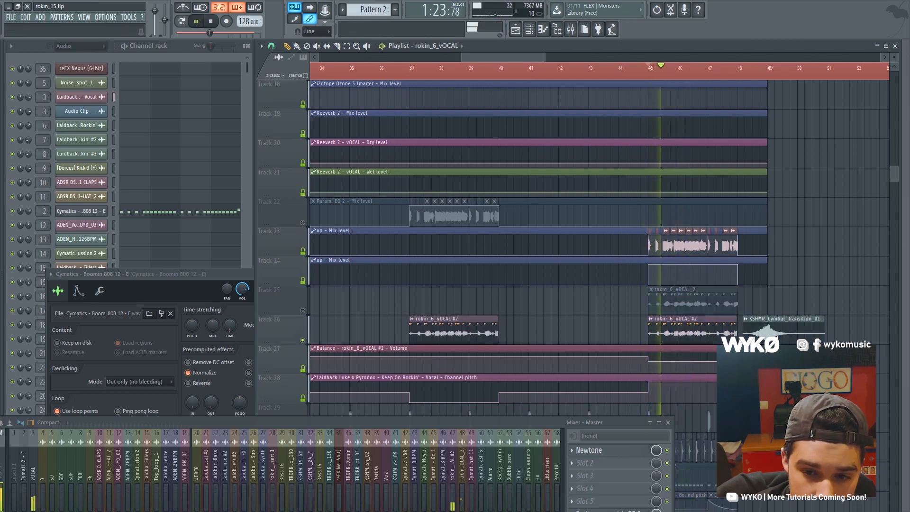
Step: Mute the Track 23 vocal and play Track 26's rokin_6_vOCAL #2 alone from bar 37 and from bar 45
key("space")
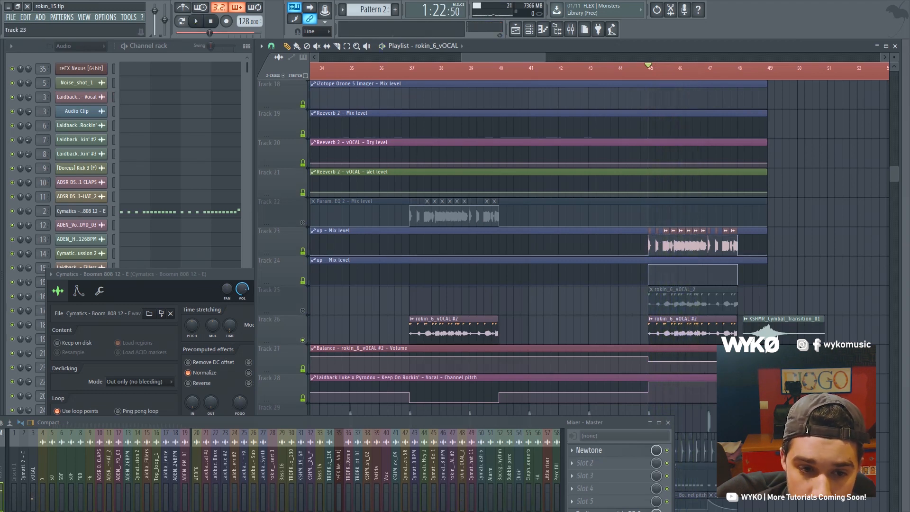
left_click(302, 250)
key("space")
key("space")
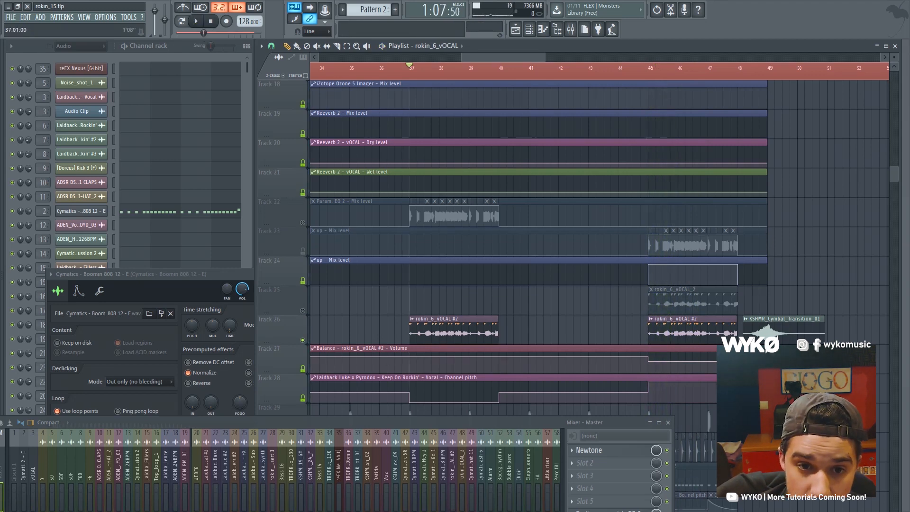
key("space")
key("space")
left_click(648, 68)
key("space")
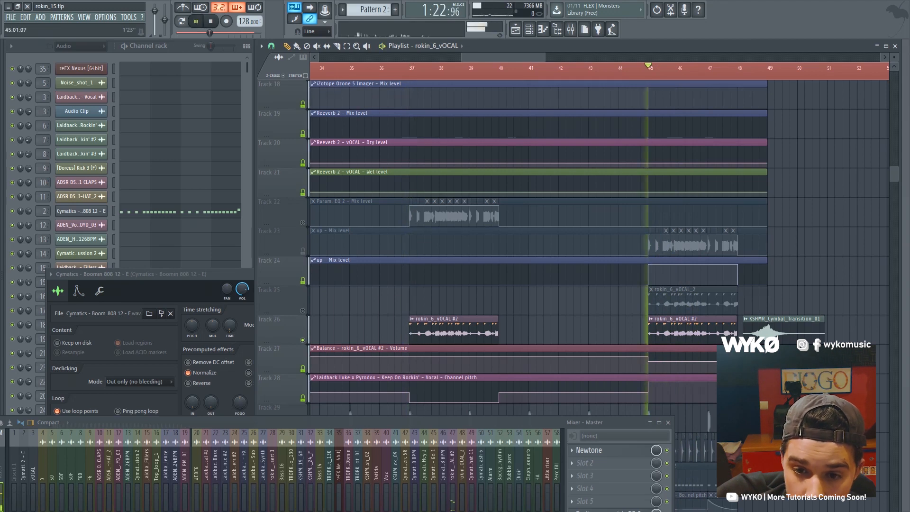
key("space")
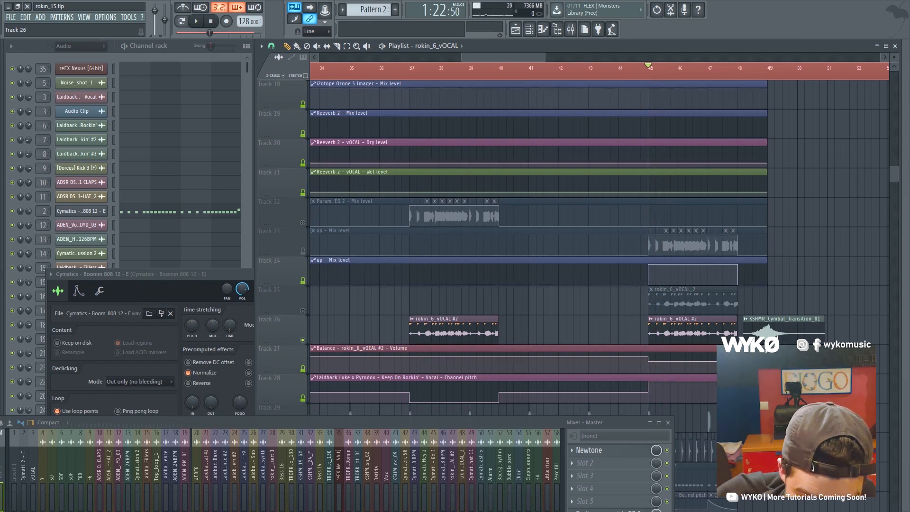
Step: Solo Track 25's rokin_6_vOCAL_2 together with the Track 23 vocal and play them from bar 45
right_click(303, 311)
left_click(302, 251)
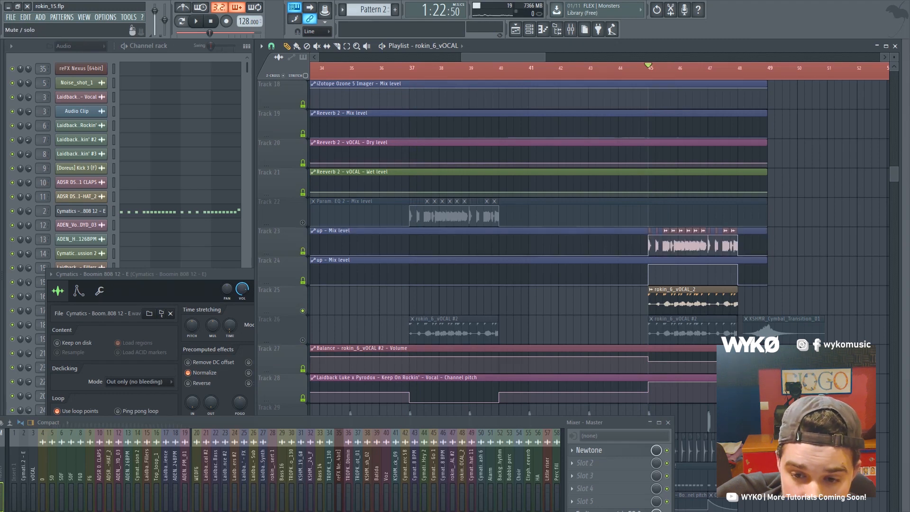
key("space")
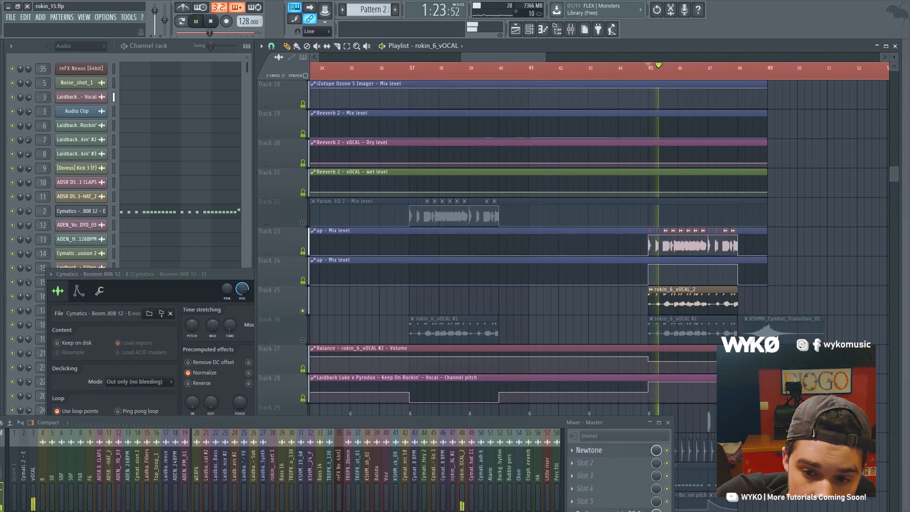
key("space")
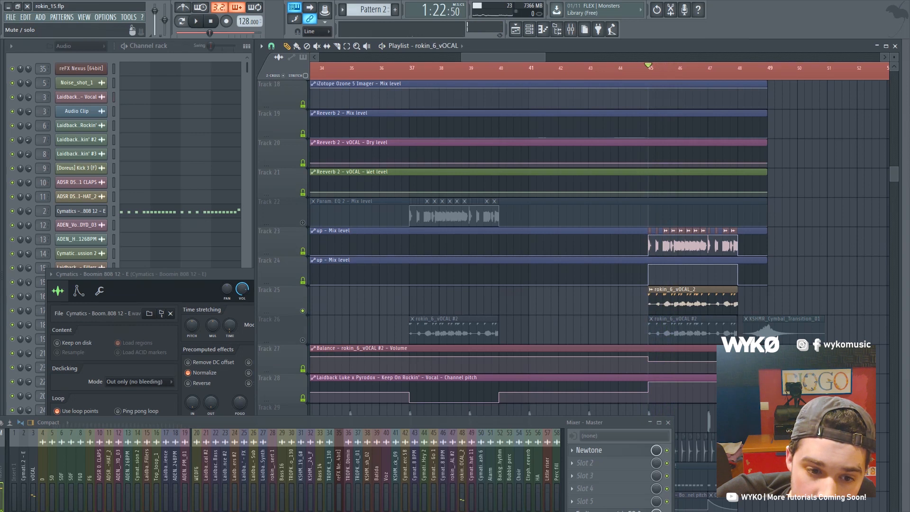
Step: Add Track 26 to the soloed vocals and play from bar 45, and restore all tracks to hear the full arrangement
left_click(302, 340)
key("space")
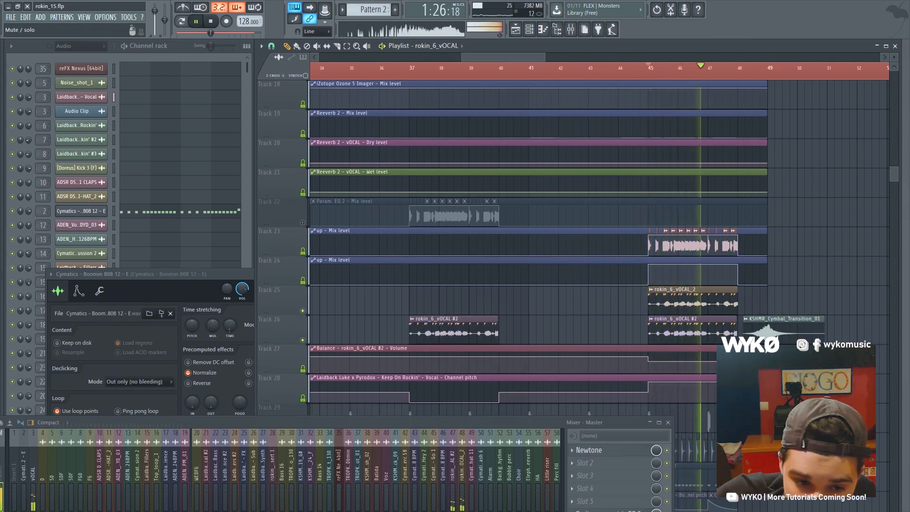
key("space")
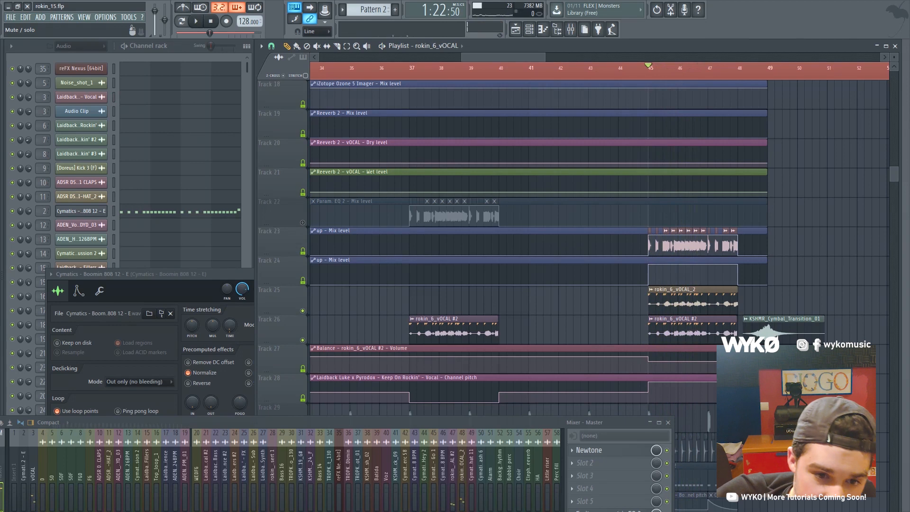
left_click(303, 222)
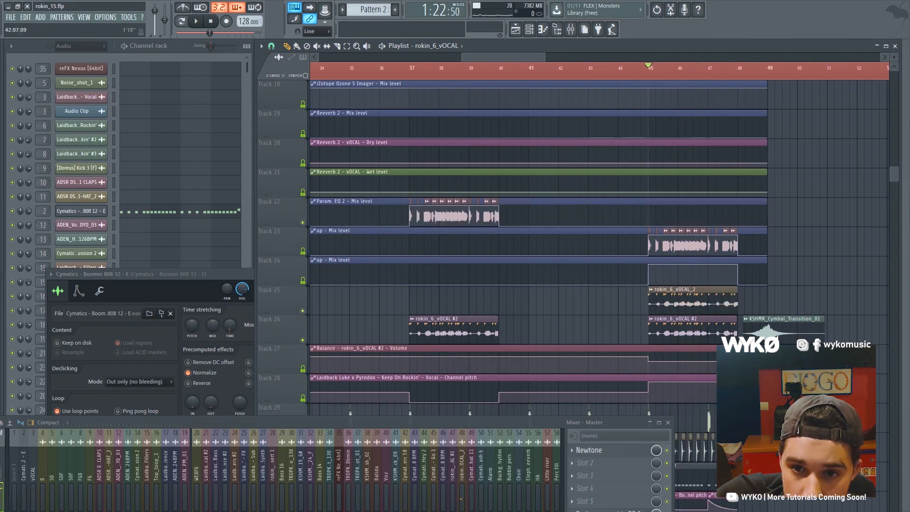
key("space")
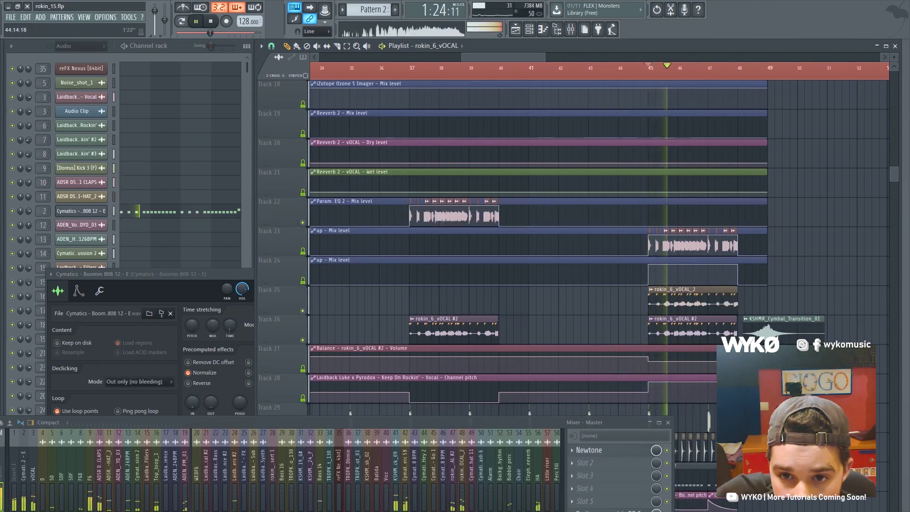
key("space")
Step: Solo Track 3 with its panning automation and play it briefly from bar 41
scroll(279, 142, "down", 6)
scroll(597, 246, "up", 20)
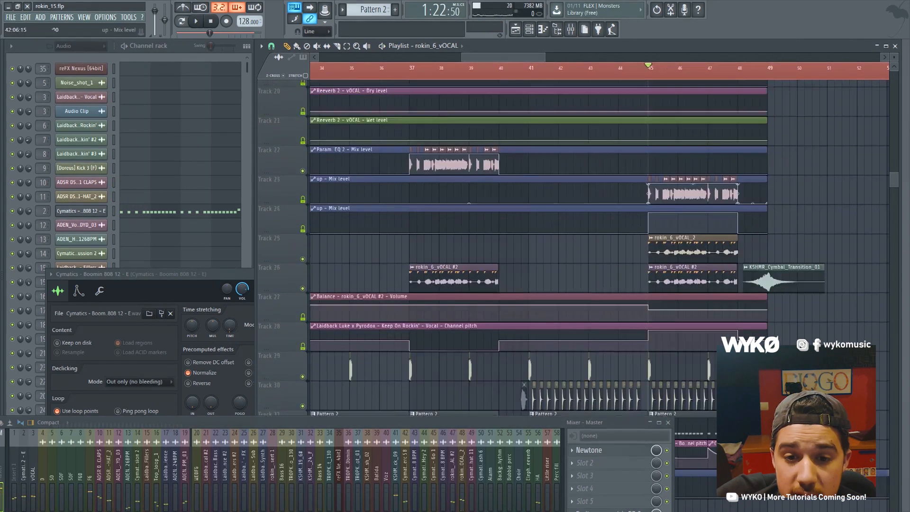
scroll(597, 247, "up", 4)
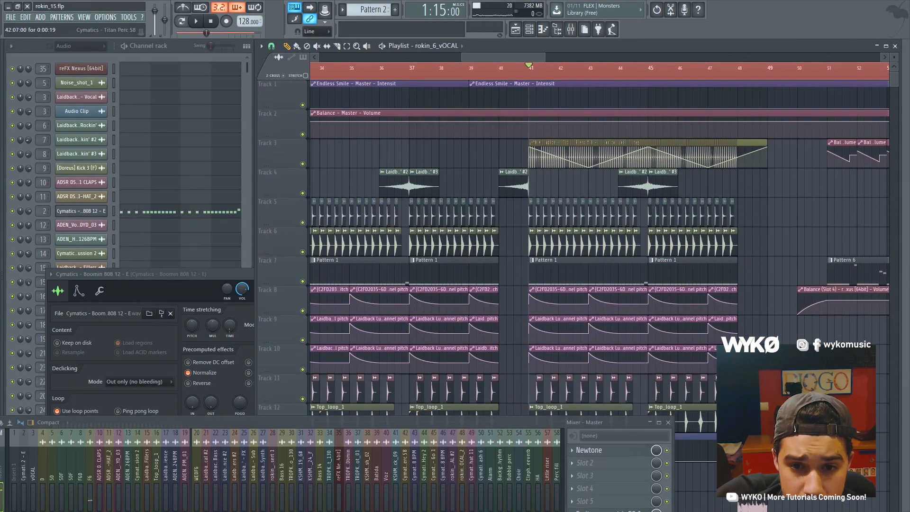
key("space")
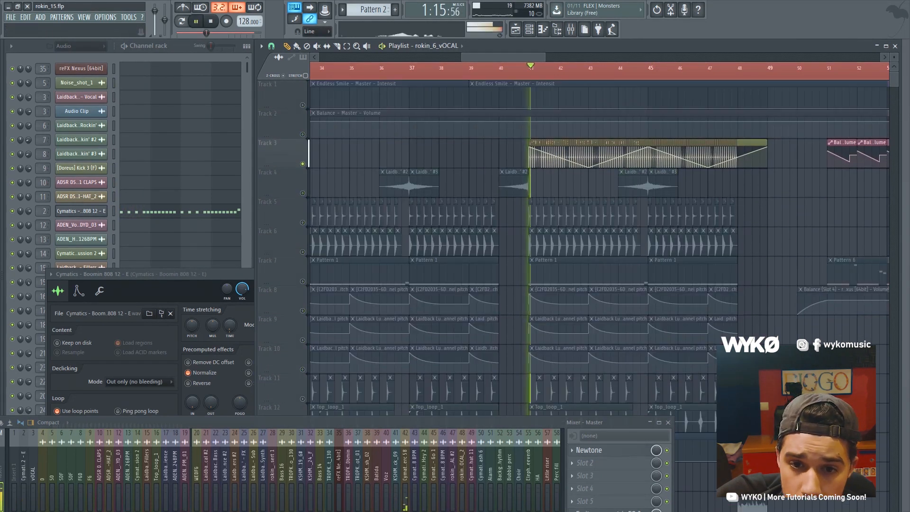
key("space")
Step: Solo the percussion on Tracks 38 and 39 with the ADEN hi-hat loop on Track 45 and play from bar 41
scroll(597, 246, "down", 19)
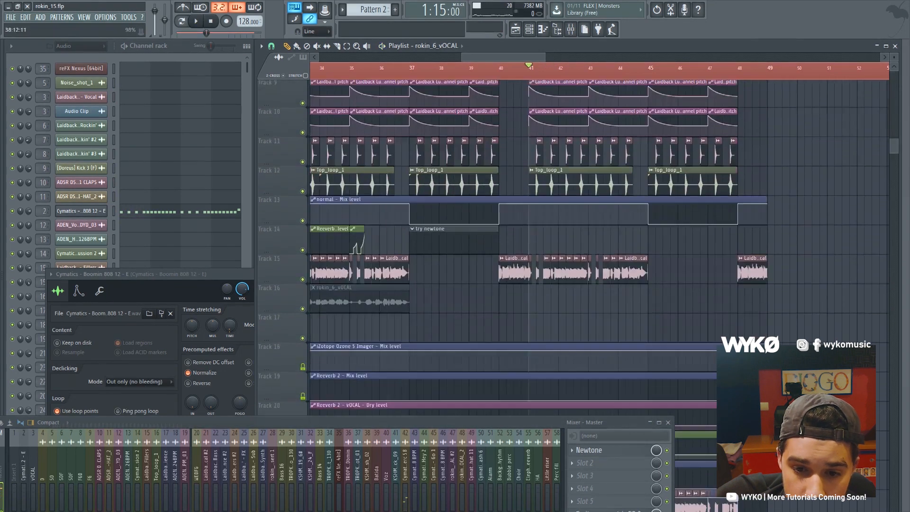
scroll(597, 247, "down", 16)
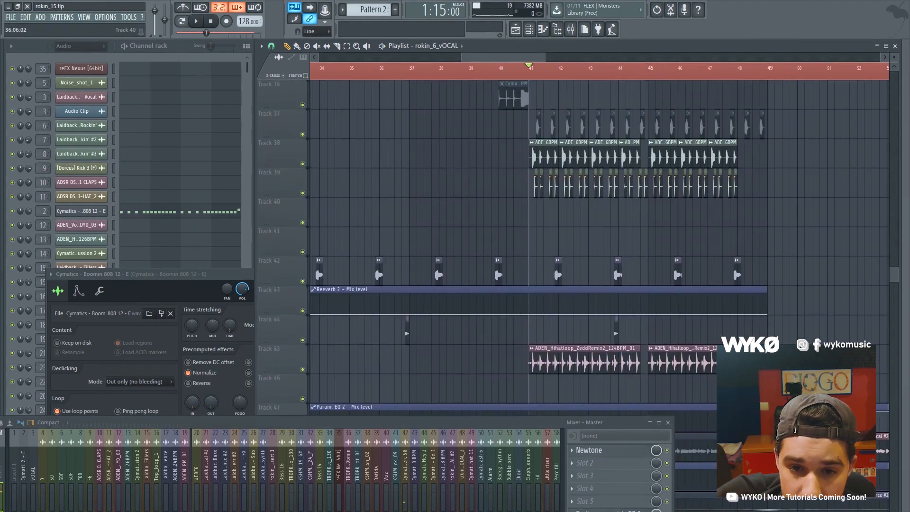
right_click(302, 163)
scroll(343, 214, "down", 4)
scroll(303, 275, "up", 1)
left_click(302, 278)
key("space")
scroll(371, 294, "up", 1)
scroll(371, 284, "up", 2)
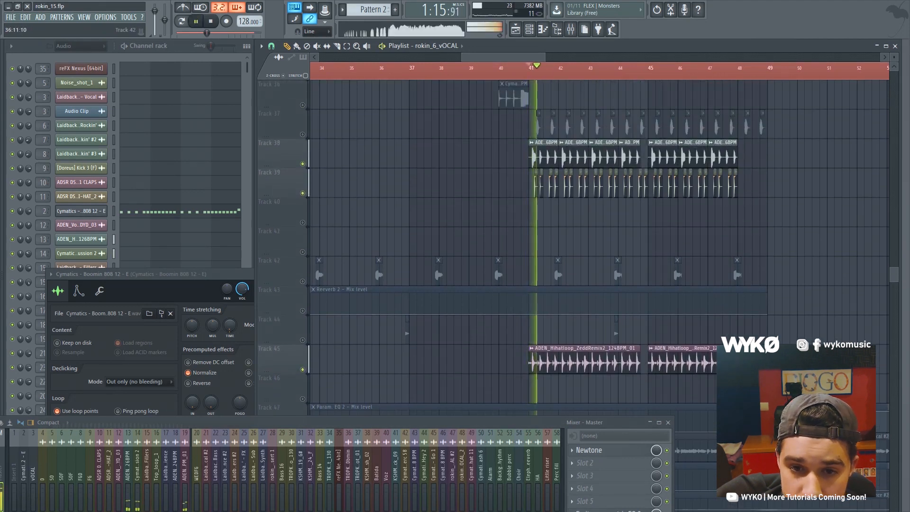
scroll(427, 237, "down", 8)
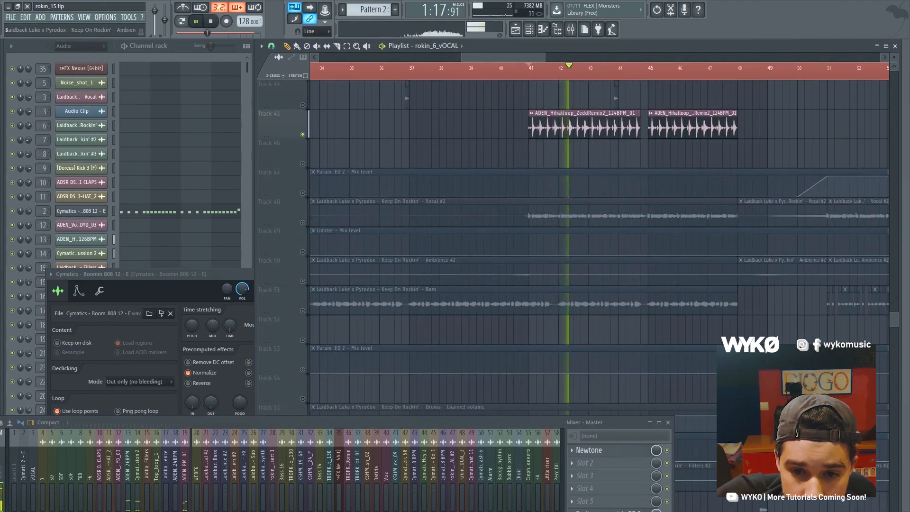
scroll(517, 237, "up", 20)
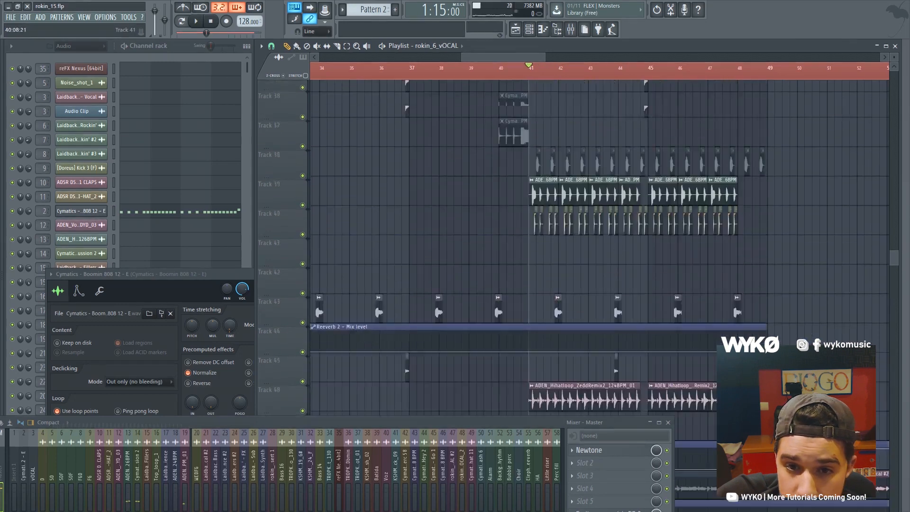
Step: Play the soloed Pattern 6 on Track 7 from bar 51 with the Balance volume automation on Tracks 3 and 8 enabled
scroll(517, 237, "up", 11)
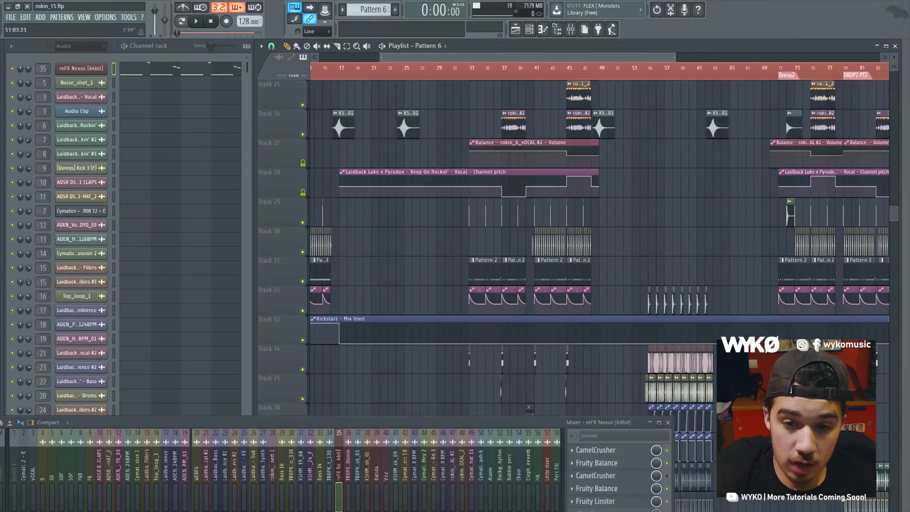
scroll(663, 237, "up", 7)
scroll(661, 237, "up", 15)
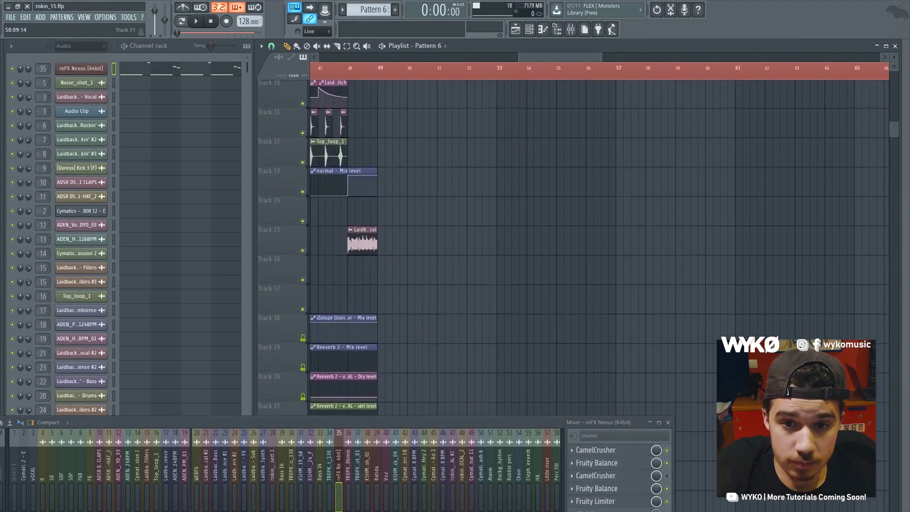
scroll(597, 237, "up", 9)
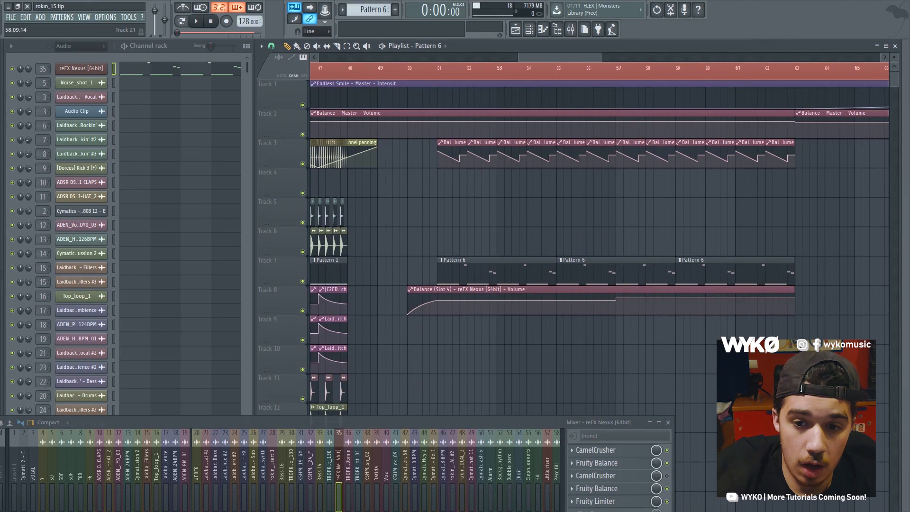
scroll(658, 237, "up", 3)
scroll(457, 69, "down", 2)
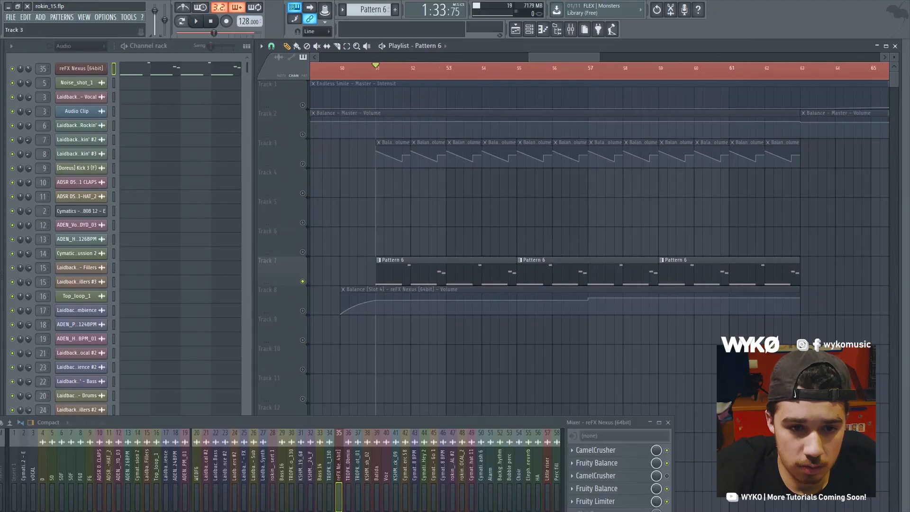
left_click(302, 164)
key("space")
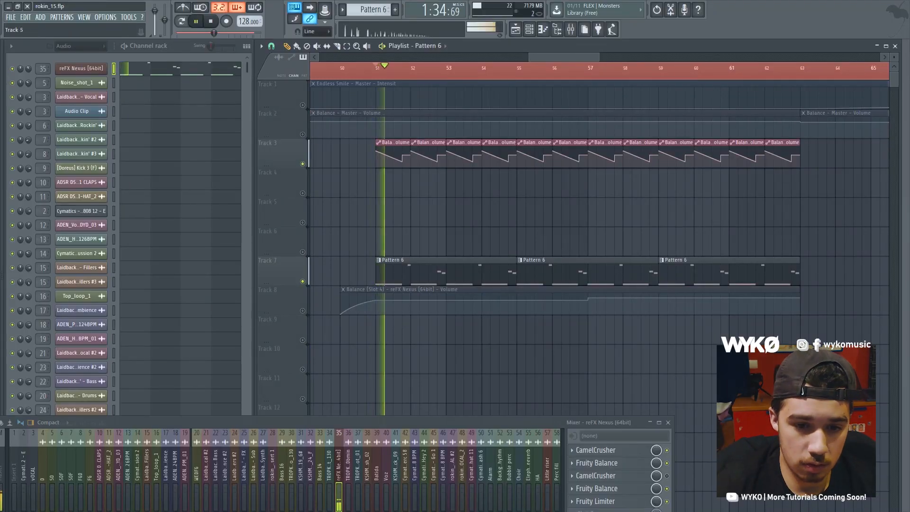
left_click(303, 311)
scroll(569, 247, "down", 3)
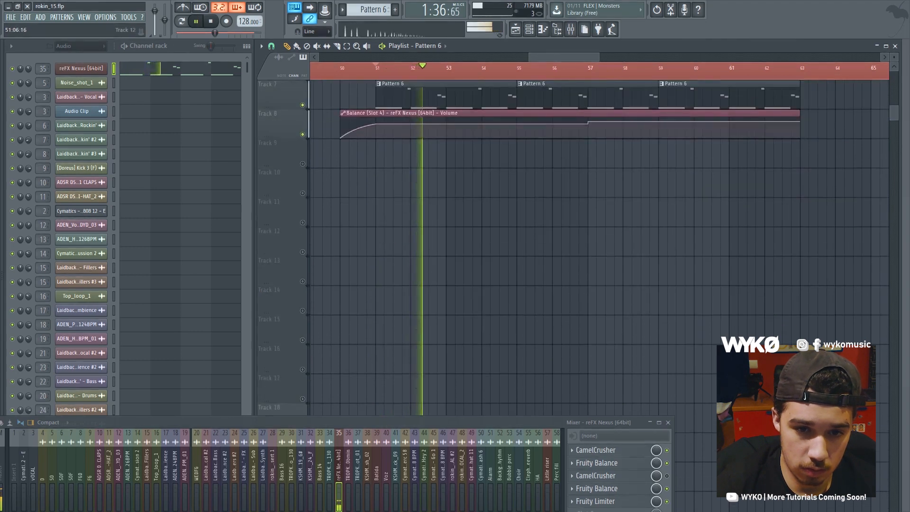
scroll(568, 246, "up", 2)
key("space")
Step: Solo the TROPKILLAZ one-shots on Track 32 and play them from bar 55
right_click(303, 222)
right_click(302, 222)
scroll(564, 294, "down", 10)
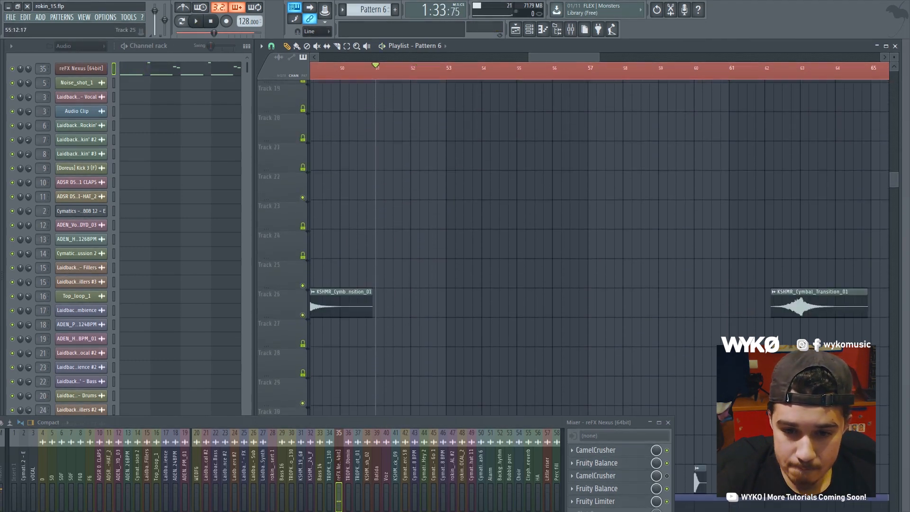
scroll(564, 298, "up", 3)
scroll(446, 95, "down", 3)
left_click(435, 68)
right_click(302, 223)
key("space")
key("space")
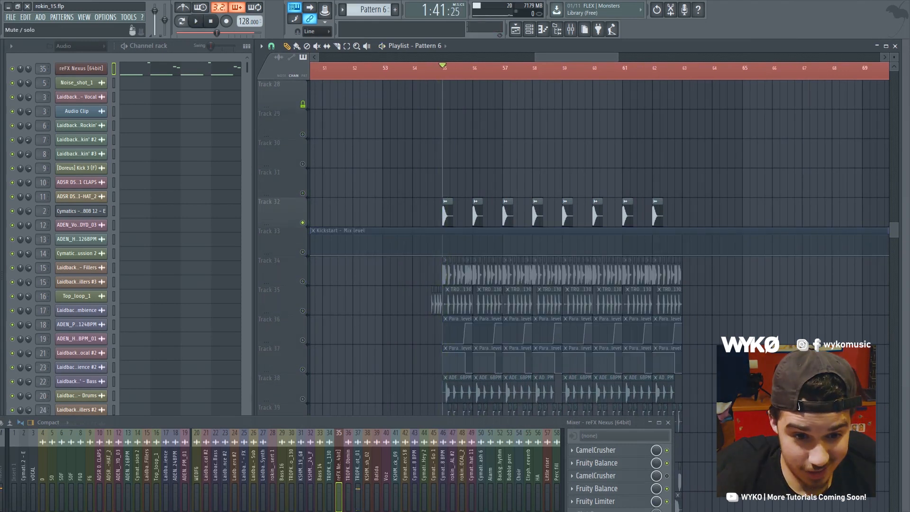
Step: Solo Track 34 and the TROPKILLAZ percussion loop on Track 35, and play both from bar 55
right_click(302, 282)
left_click(302, 310)
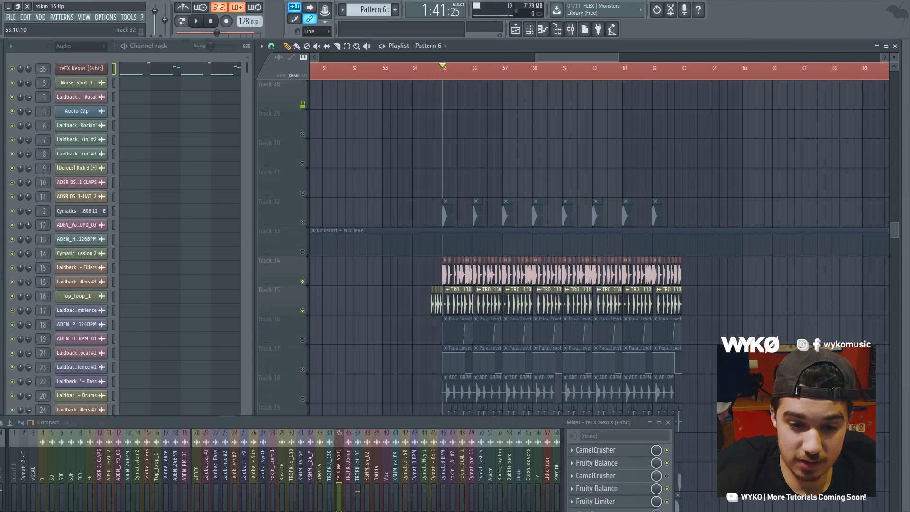
scroll(443, 213, "up", 5)
scroll(426, 213, "down", 6)
scroll(410, 183, "up", 1)
key("space")
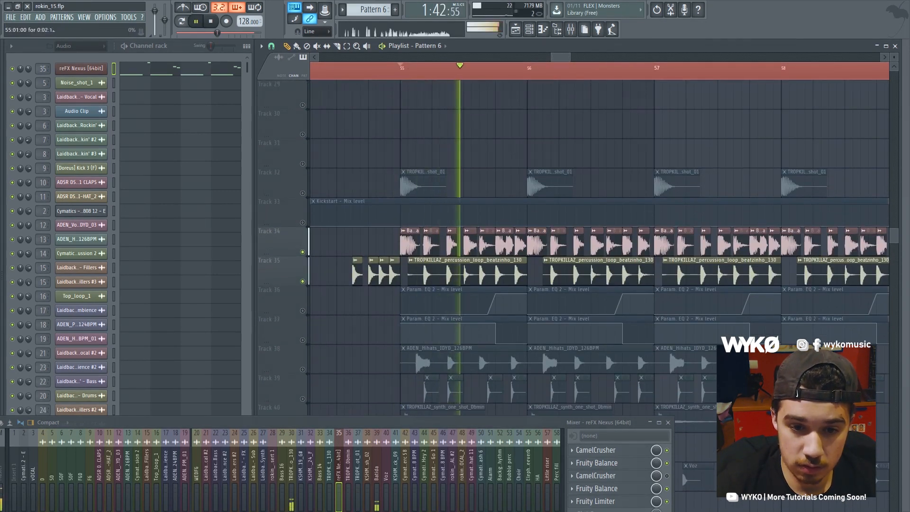
key("space")
Step: Solo the TROPKILLAZ synth one-shot on Track 40 and play it from bar 55
scroll(599, 246, "down", 3)
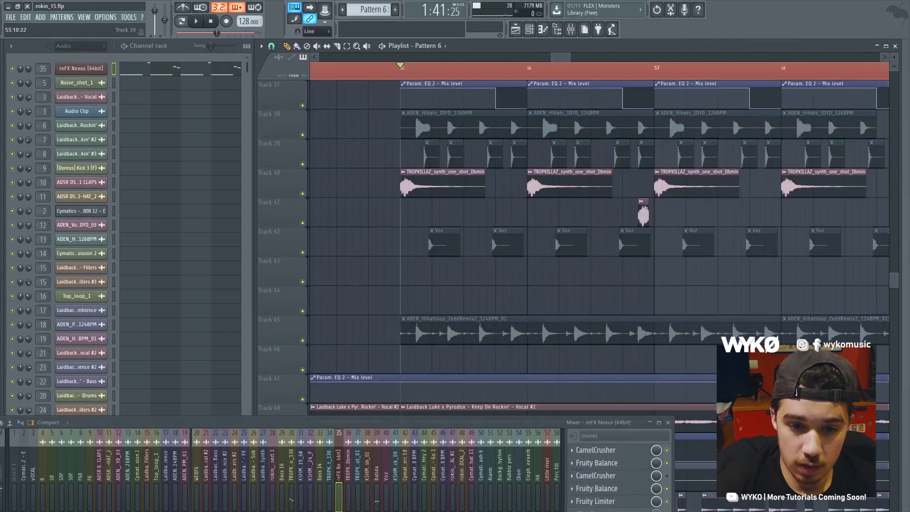
scroll(403, 214, "down", 3)
key("space")
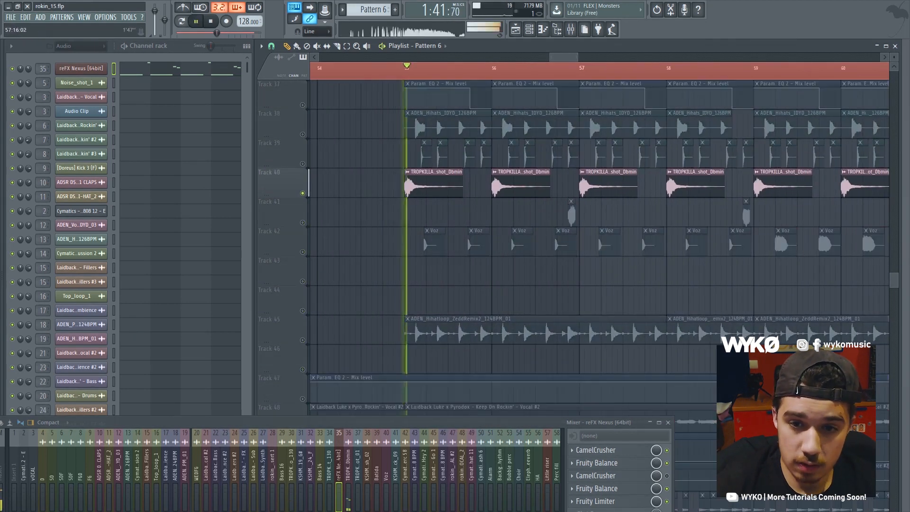
key("space")
Step: Enable Track 41 alongside the Track 40 synth one-shot and play both from just before bar 59
key("space")
scroll(579, 213, "down", 2)
key("space")
left_click(302, 194)
key("space")
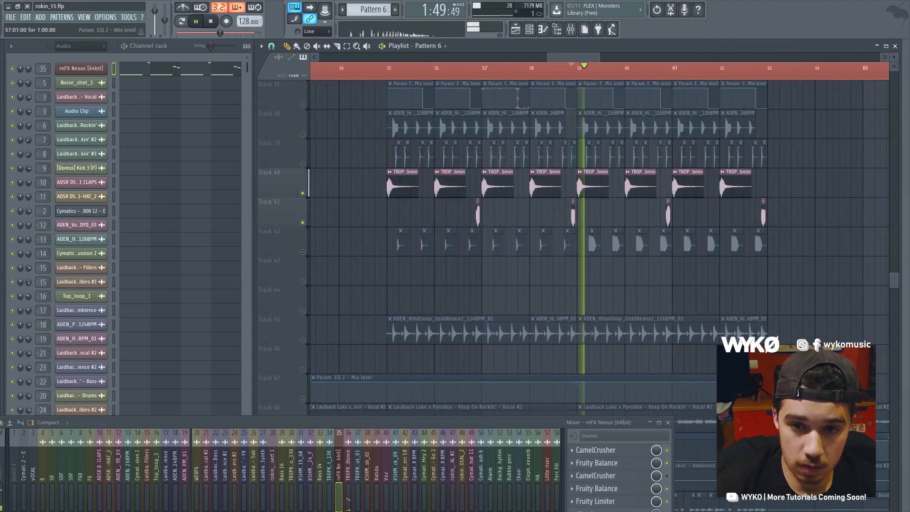
scroll(579, 214, "down", 1)
key("space")
Step: Examine the Keep On Rockin' Vocal #2, Ambience #2, Bass and Drums stems on Tracks 48 to 54
scroll(717, 338, "down", 6)
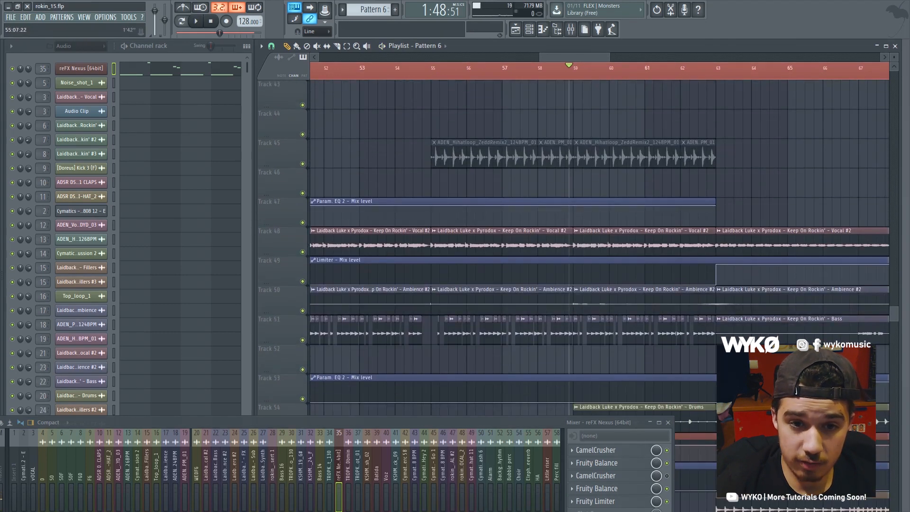
scroll(446, 183, "down", 2)
scroll(498, 171, "up", 5)
scroll(521, 161, "down", 7)
scroll(527, 159, "up", 4)
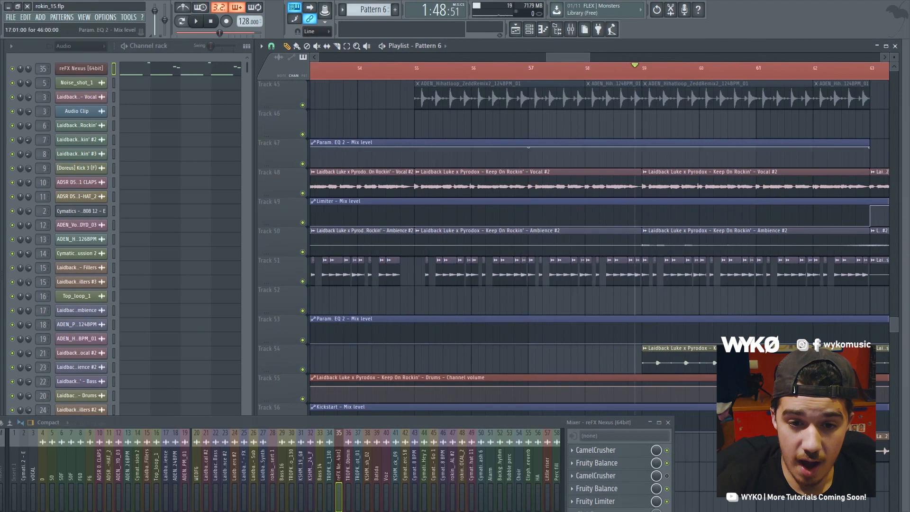
scroll(404, 161, "down", 3)
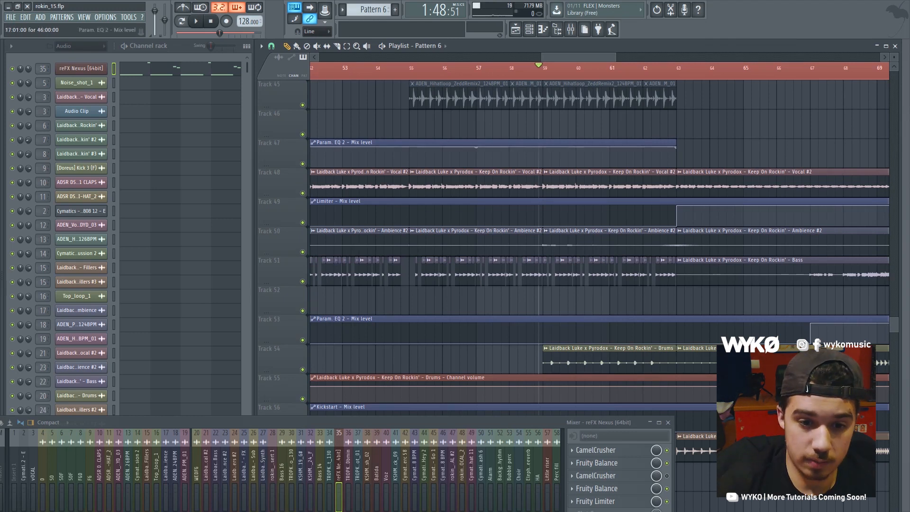
Step: Solo the Keep On Rockin' Bass stem on Track 51 and play it from bar 55
scroll(417, 154, "up", 3)
right_click(302, 281)
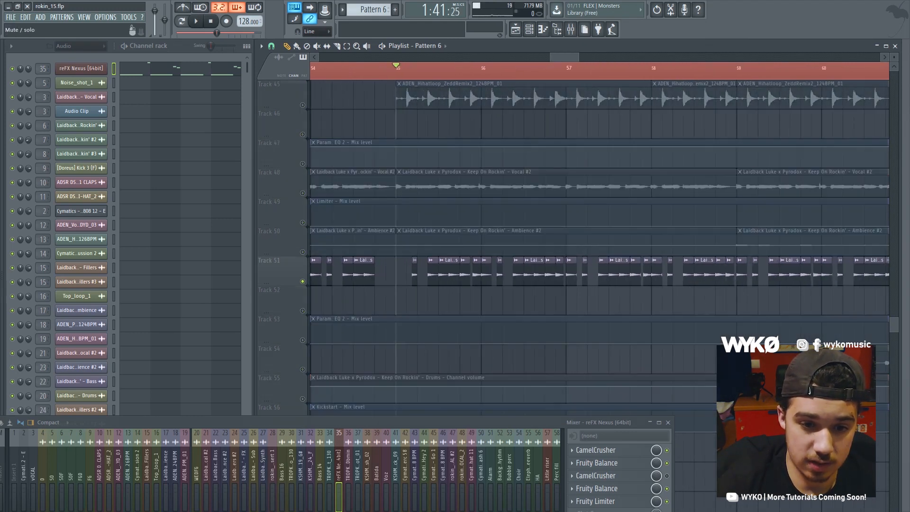
scroll(417, 154, "down", 2)
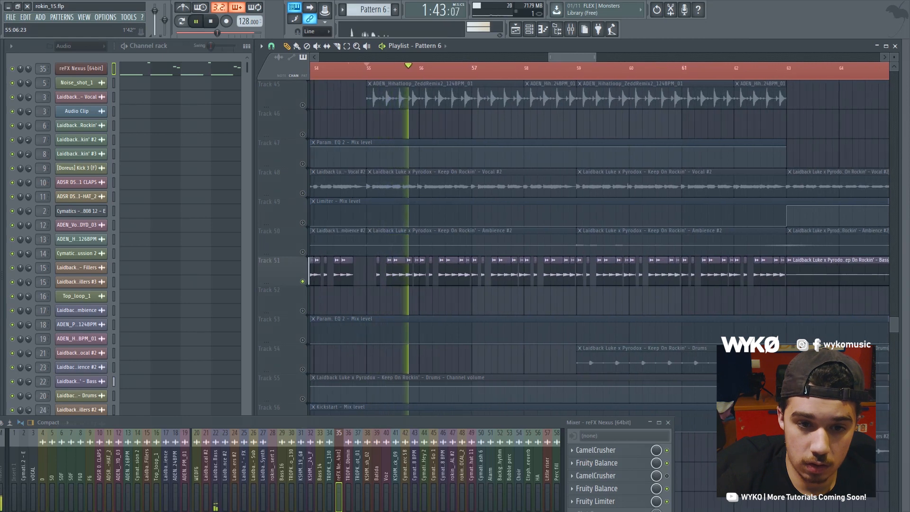
key("space")
Step: Bring back the other tracks, mute only the Vocal #2 stem on Track 48, and play the break from bar 55
right_click(303, 192)
right_click(303, 193)
left_click(302, 193)
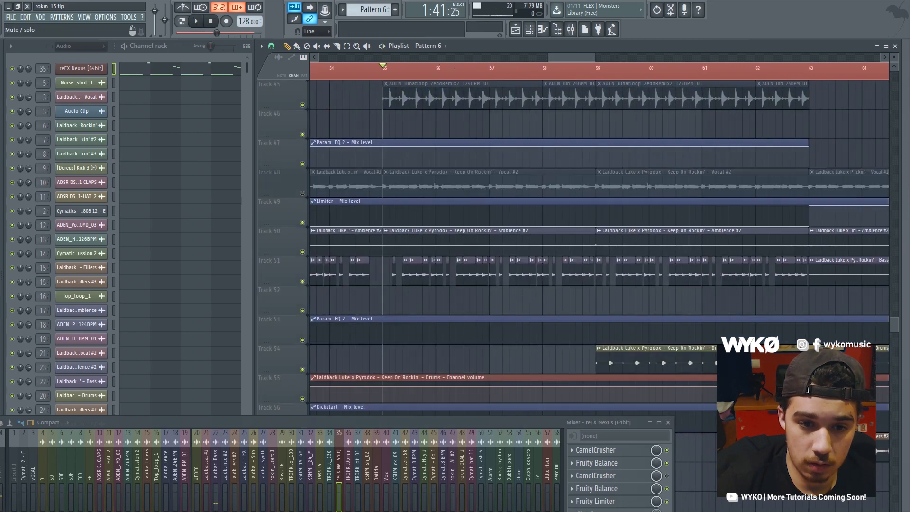
key("space")
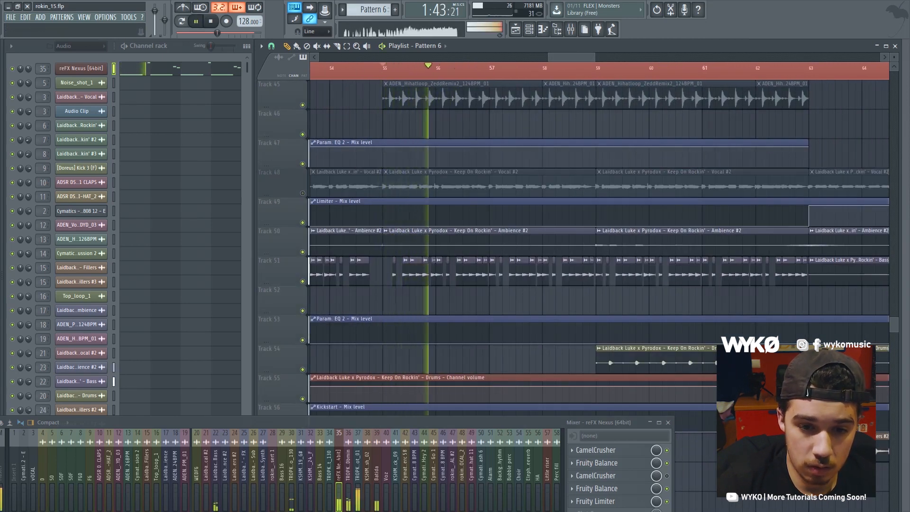
key("space")
Step: Unmute the Vocal #2 stem on Track 48 and play the full break with all layers from bar 55
right_click(303, 193)
right_click(302, 193)
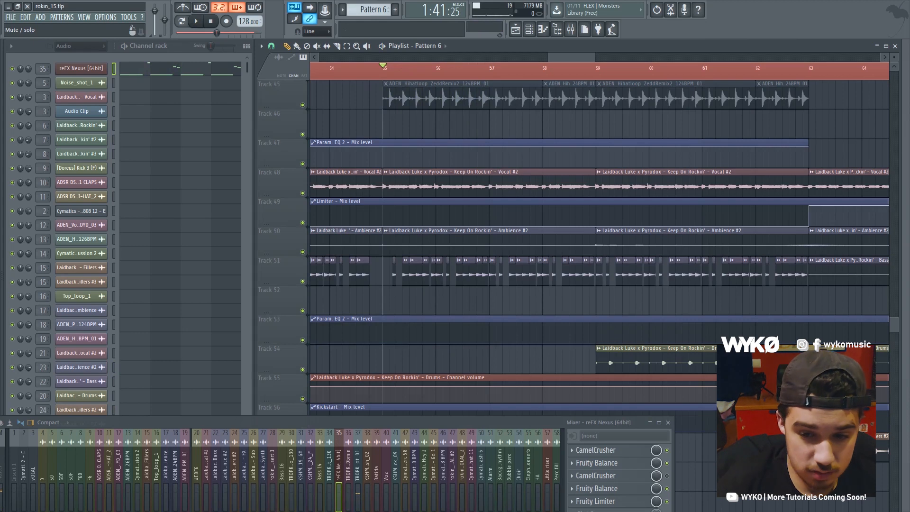
scroll(599, 246, "down", 5)
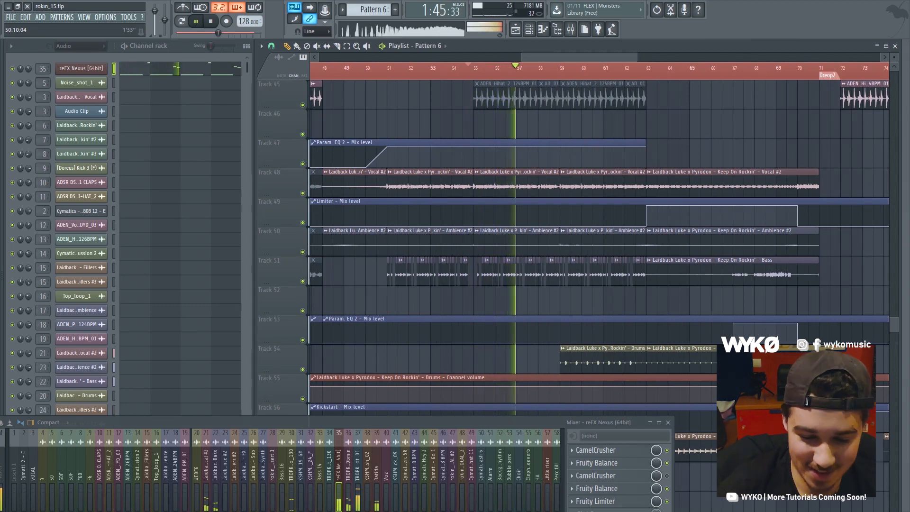
scroll(474, 218, "down", 2)
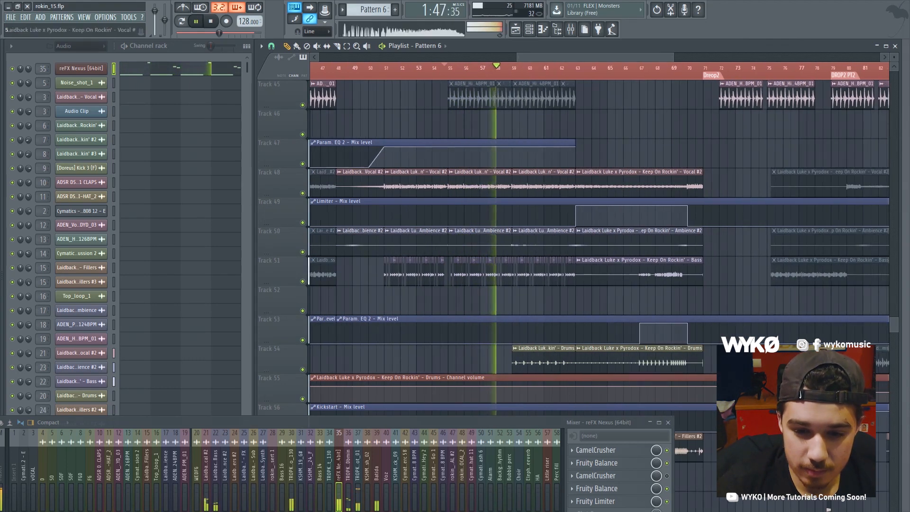
scroll(473, 218, "down", 4)
scroll(473, 218, "up", 6)
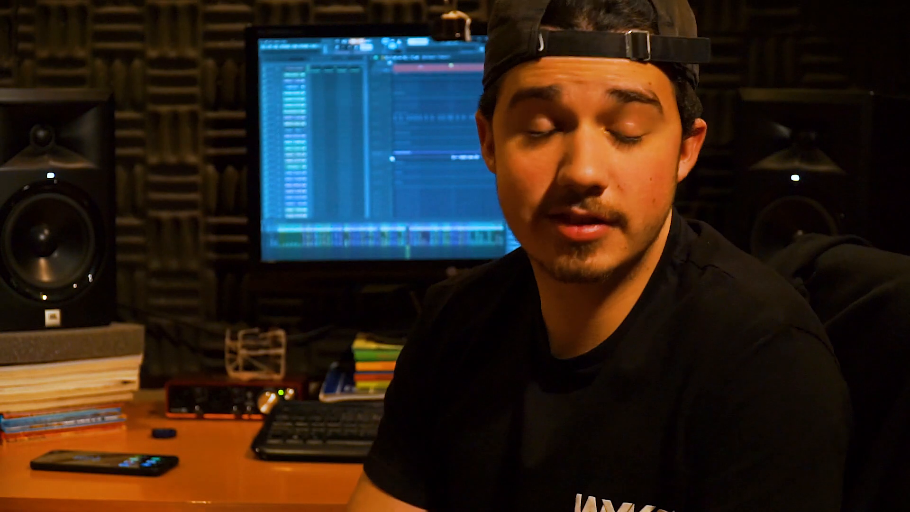